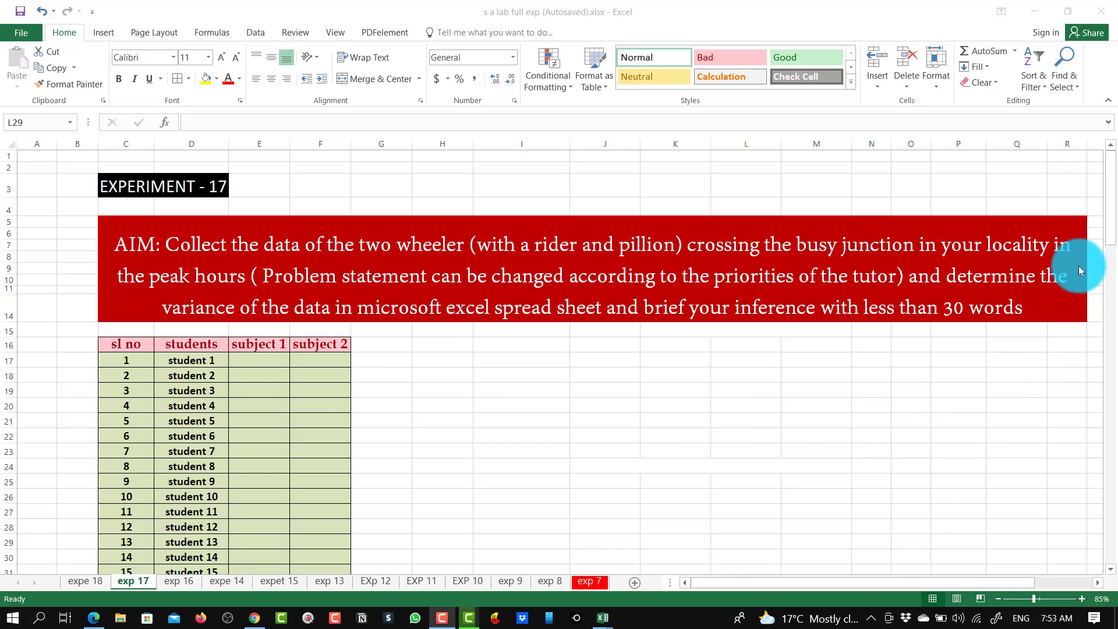
# Enter =RANDBETWEEN(1,100) in E17 for the first subject 1 mark.
pyautogui.moveTo(1110, 189); pyautogui.dragTo(1109, 291)
pyautogui.moveTo(1112, 346); pyautogui.dragTo(1100, 170)
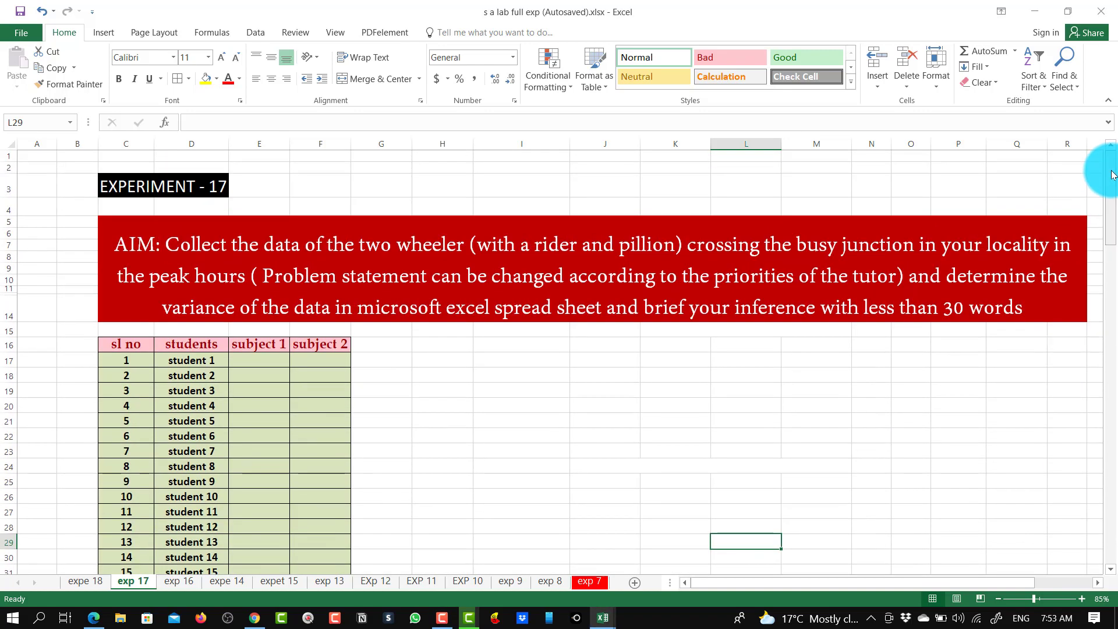
pyautogui.click(257, 361)
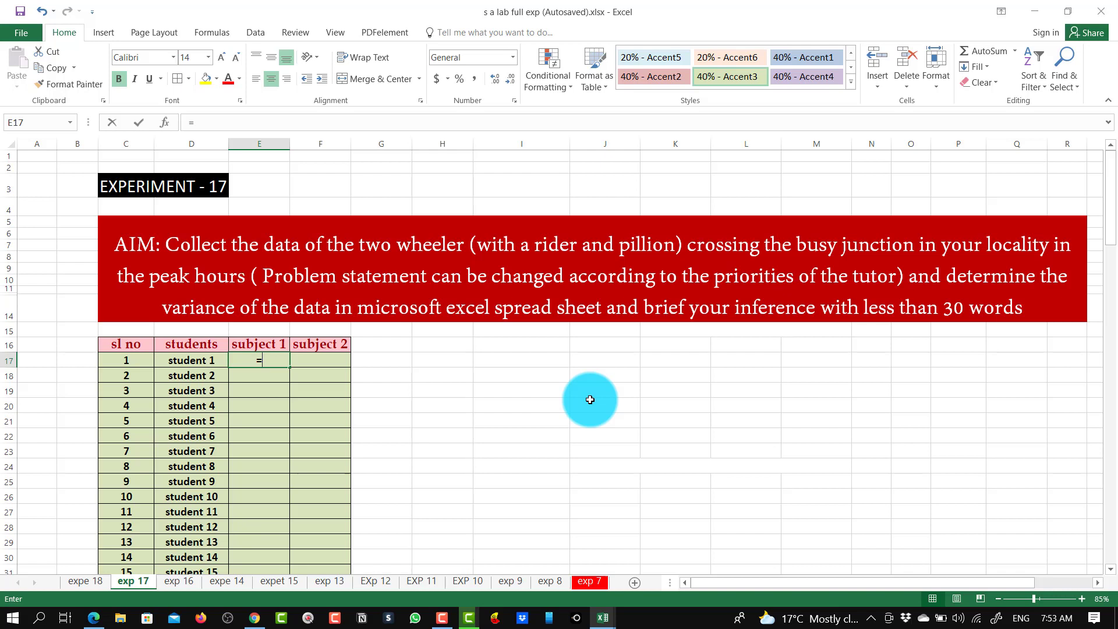
pyautogui.write('=ran')
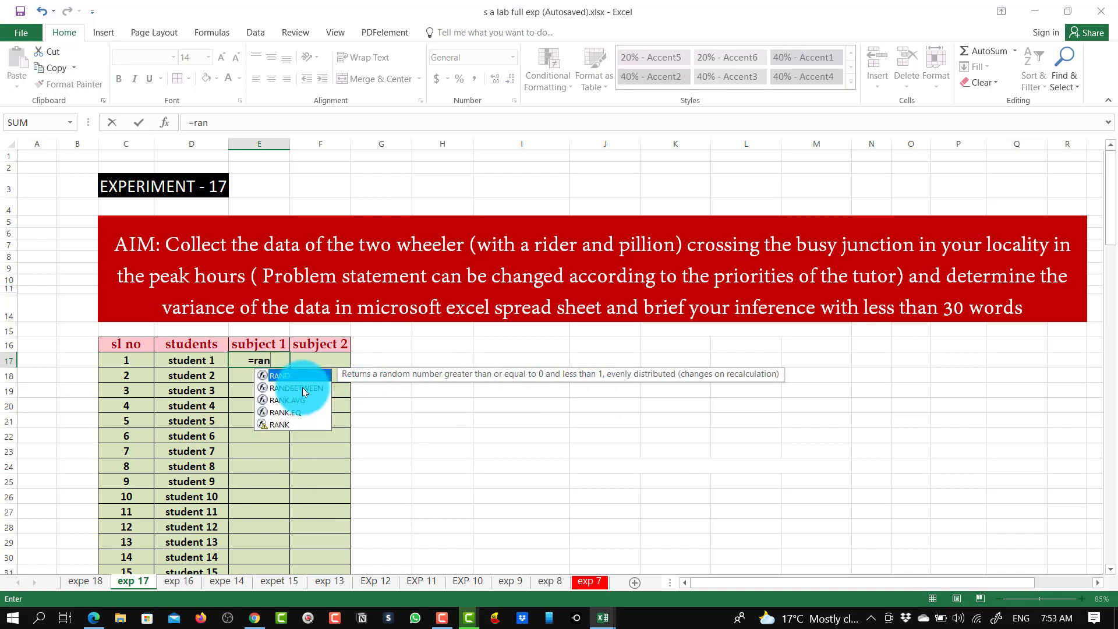
pyautogui.doubleClick(302, 388)
pyautogui.write('1,')
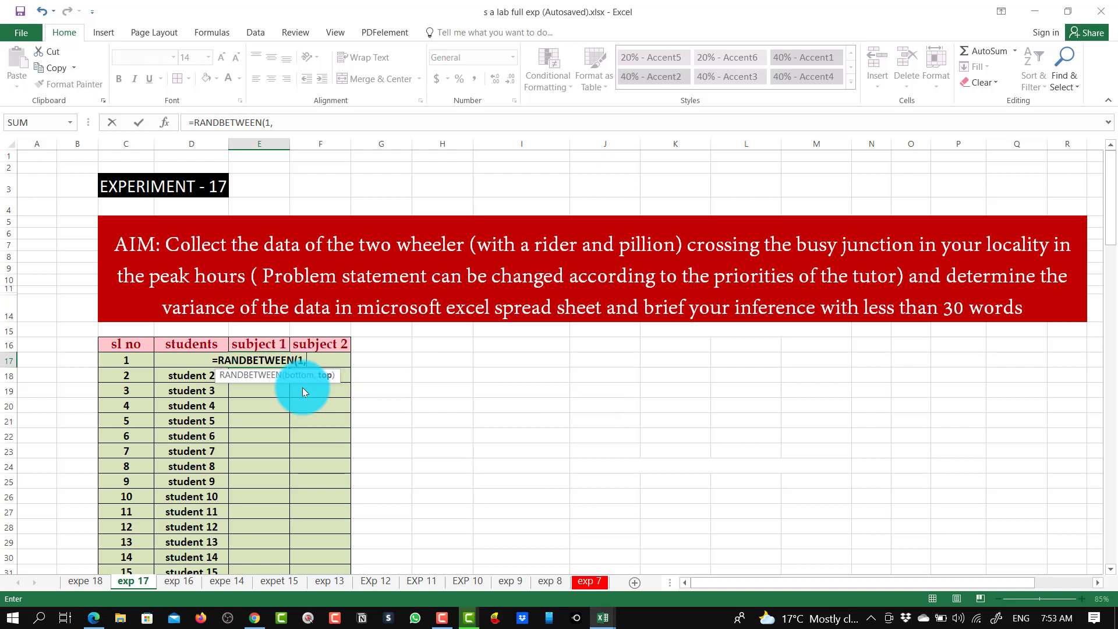
pyautogui.write('100)')
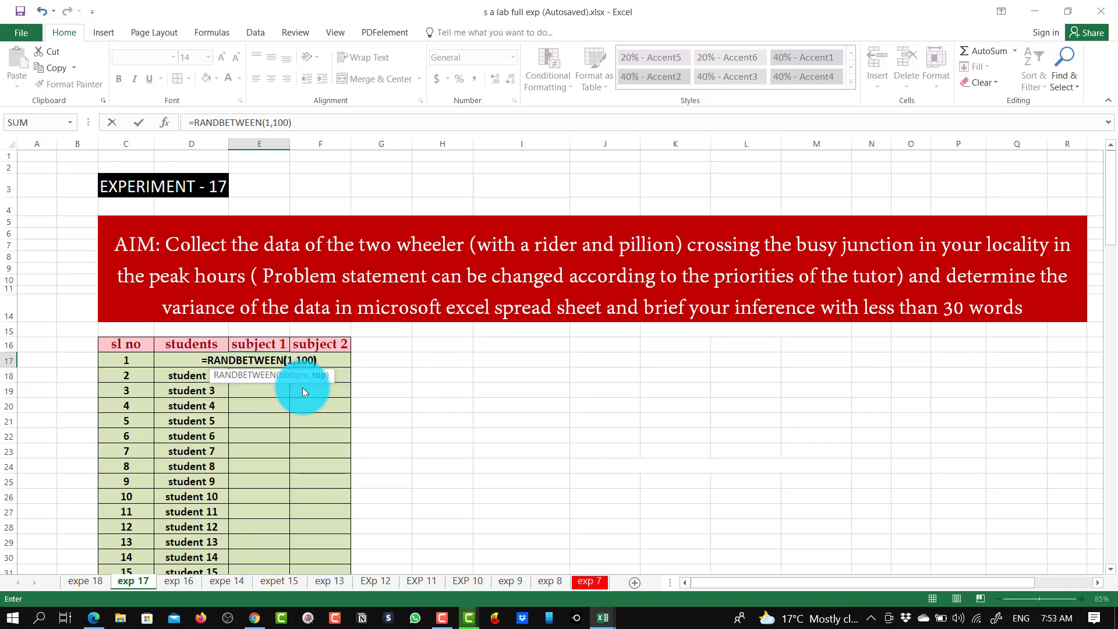
pyautogui.press('Return')
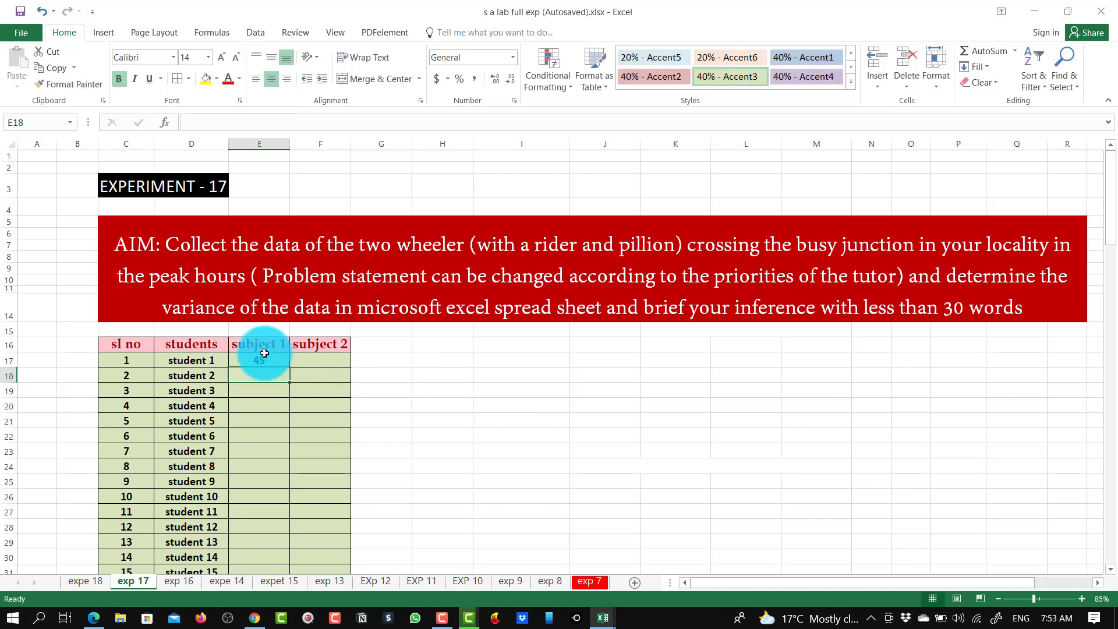
# Fill the random-mark formula right to F17 and down through row 66.
pyautogui.click(260, 361)
pyautogui.moveTo(290, 368); pyautogui.dragTo(344, 369)
pyautogui.click(482, 376)
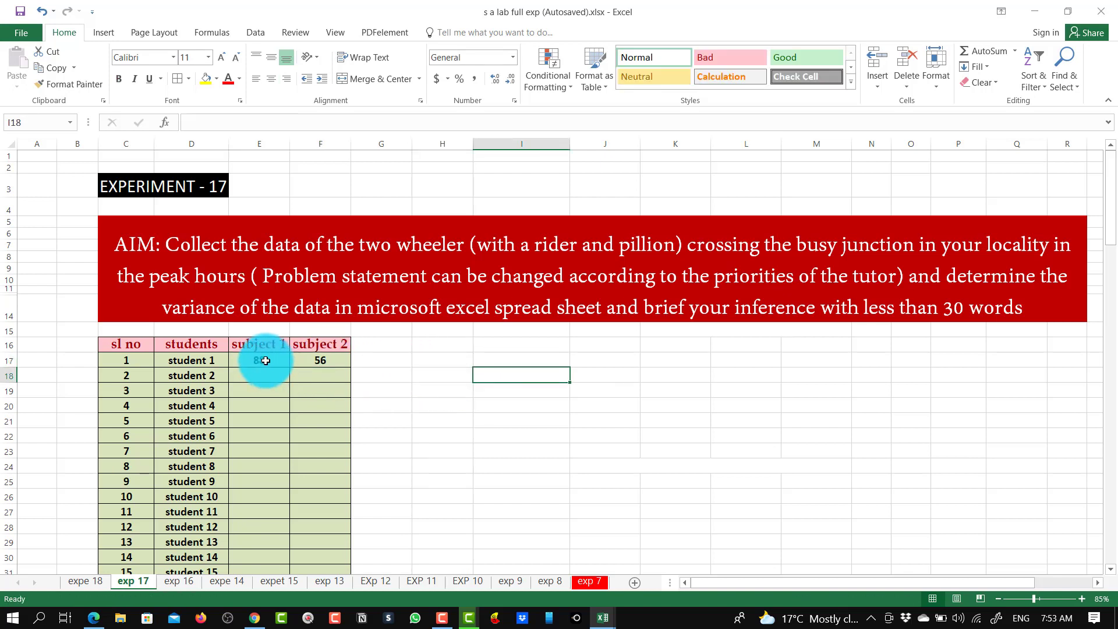
pyautogui.moveTo(262, 359); pyautogui.dragTo(332, 365)
pyautogui.click(452, 378)
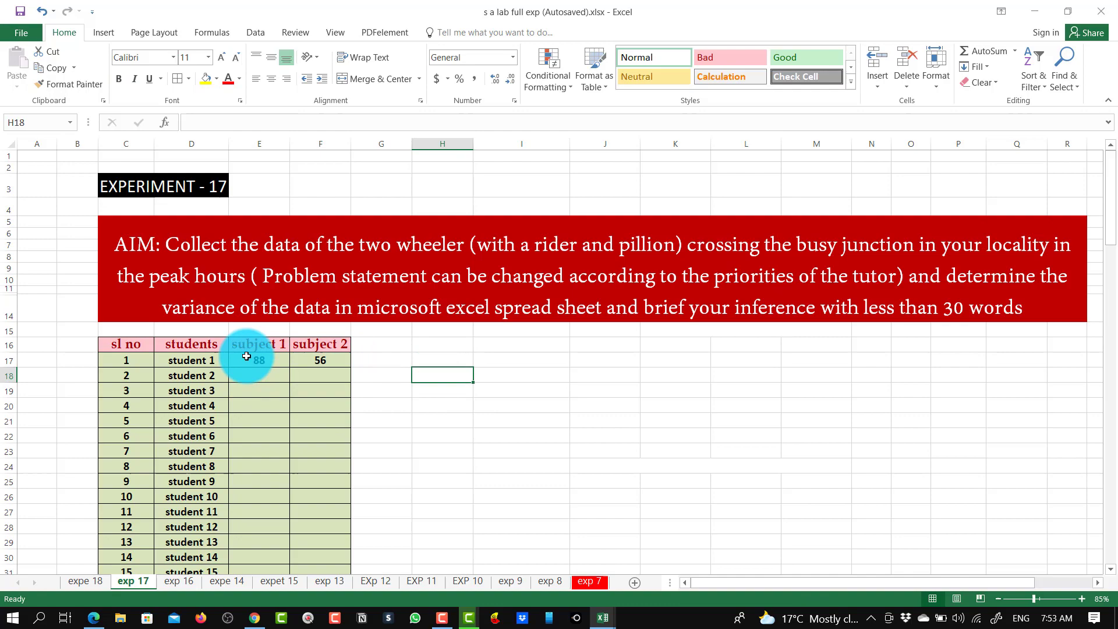
pyautogui.moveTo(251, 359); pyautogui.dragTo(333, 540)
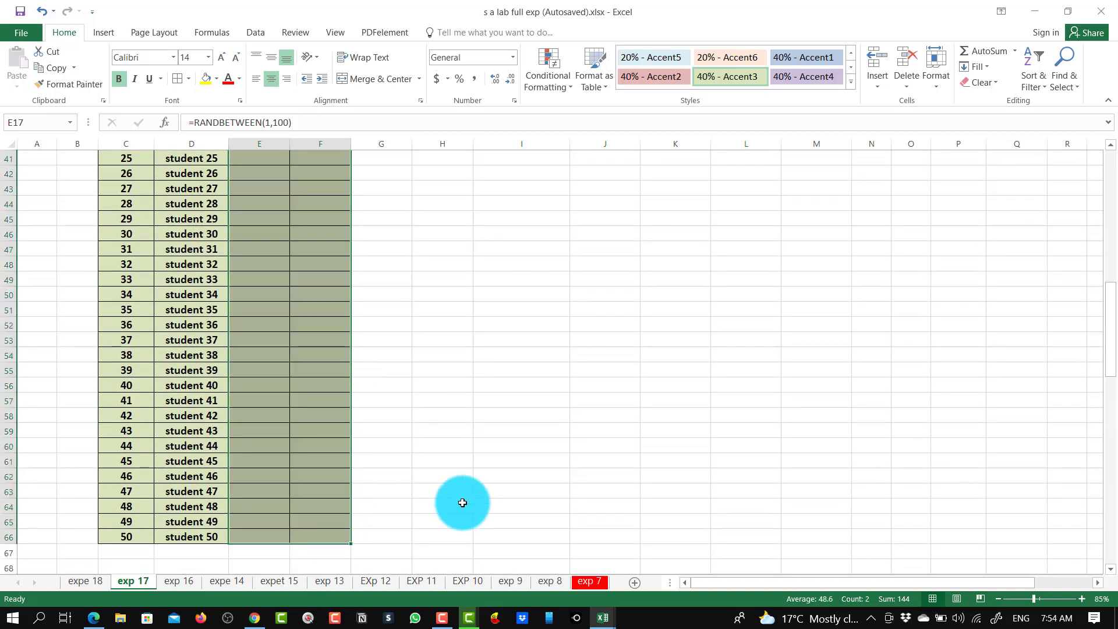
pyautogui.click(713, 474)
pyautogui.scroll(11, 713, 474)
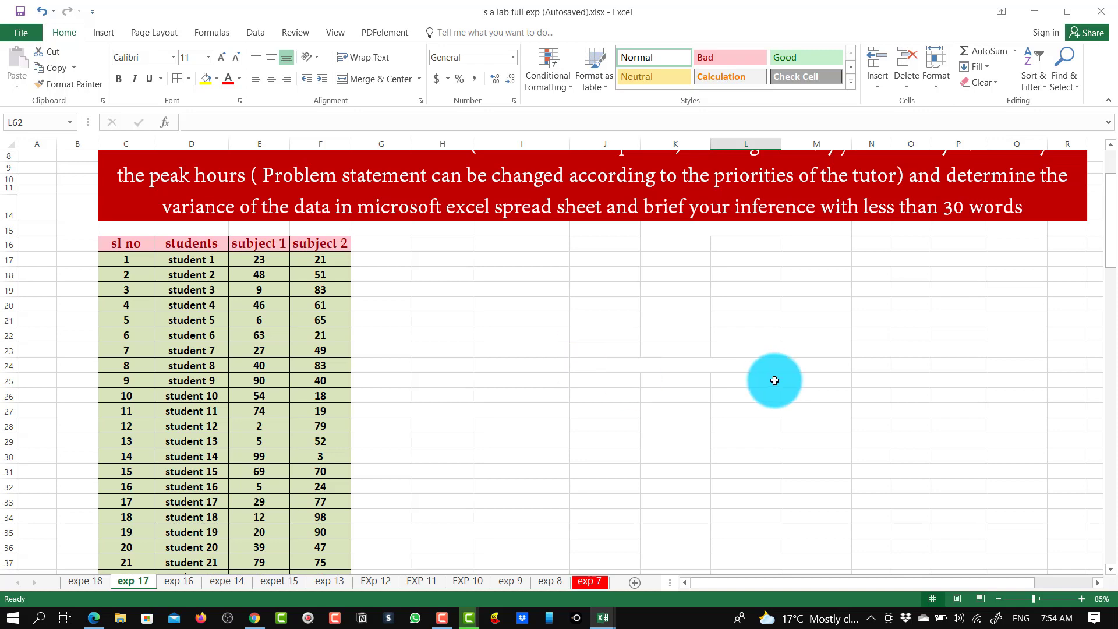
pyautogui.scroll(-3, 774, 380)
pyautogui.scroll(3, 796, 407)
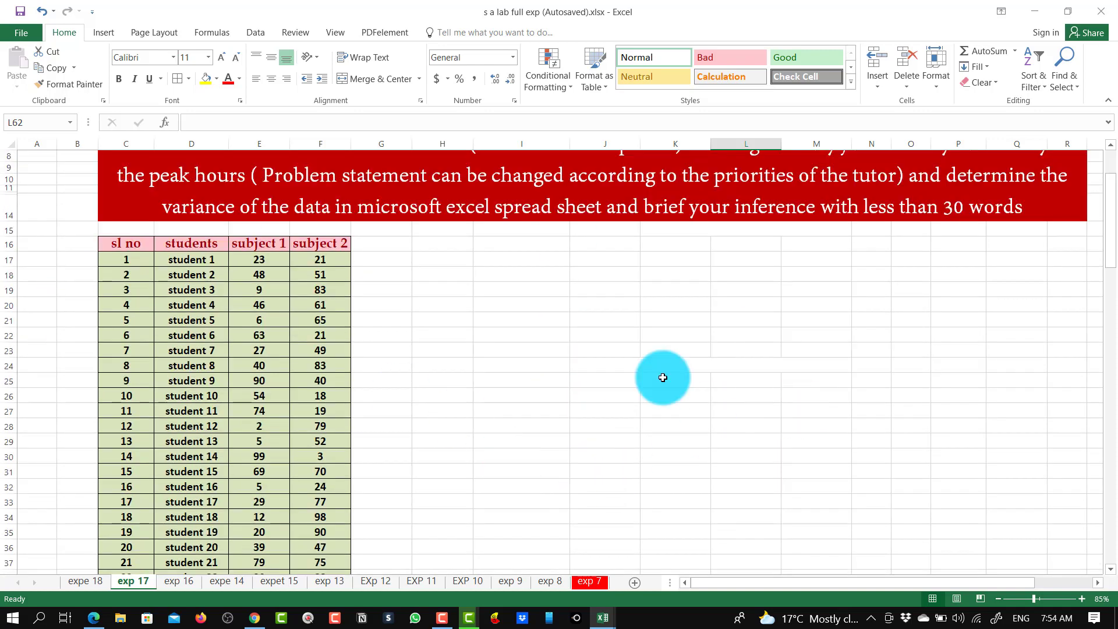
# Add a 'variance' title merged and centred across I22:J22 at font size 20.
pyautogui.moveTo(539, 336)
pyautogui.mouseDown()
pyautogui.moveTo(612, 339)
pyautogui.moveTo(557, 336)
pyautogui.mouseUp()
pyautogui.write('var')
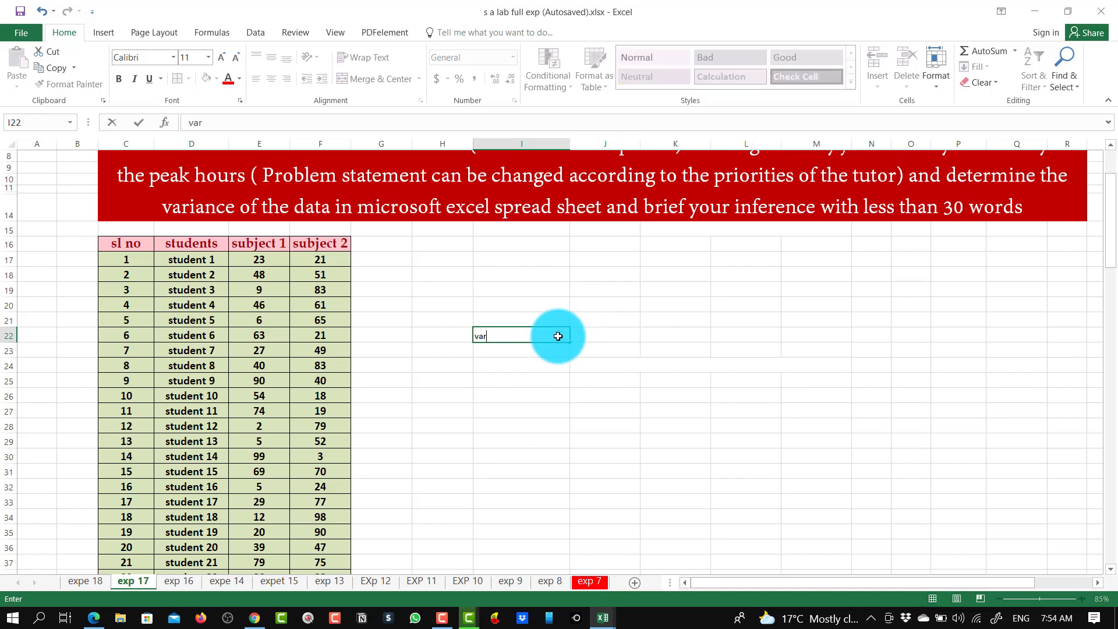
pyautogui.write('iance')
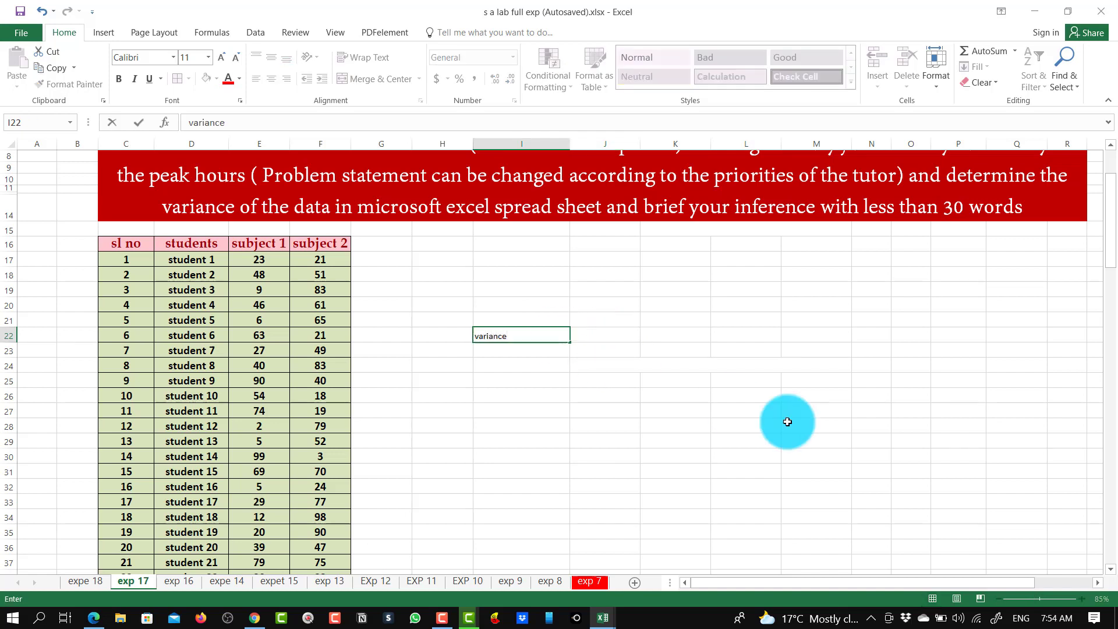
pyautogui.click(787, 420)
pyautogui.click(524, 332)
pyautogui.moveTo(523, 333); pyautogui.dragTo(606, 332)
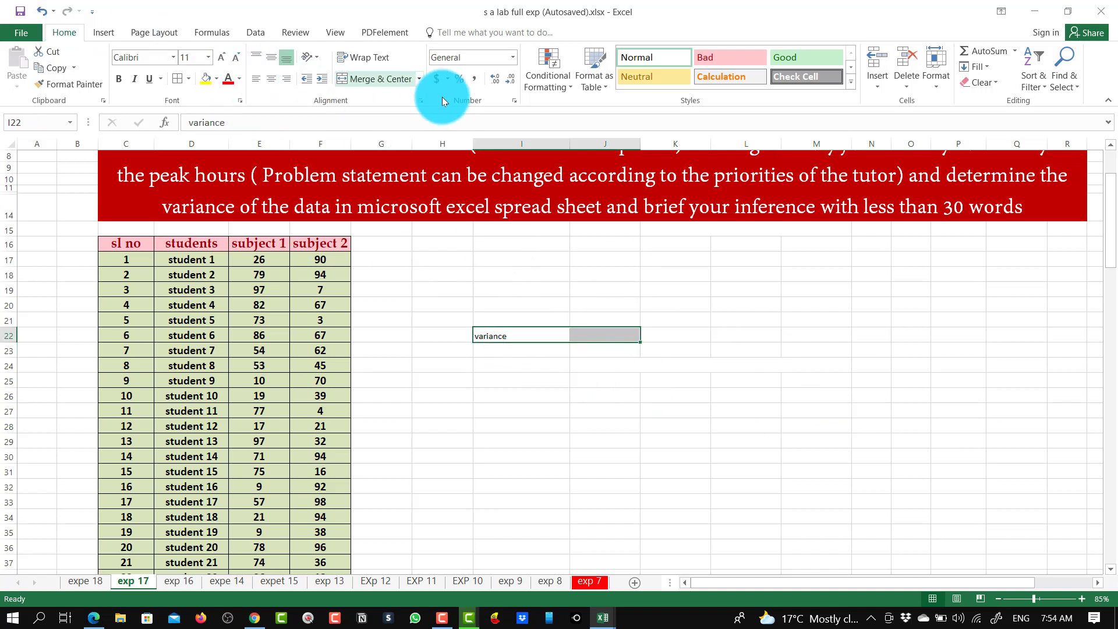
pyautogui.click(357, 79)
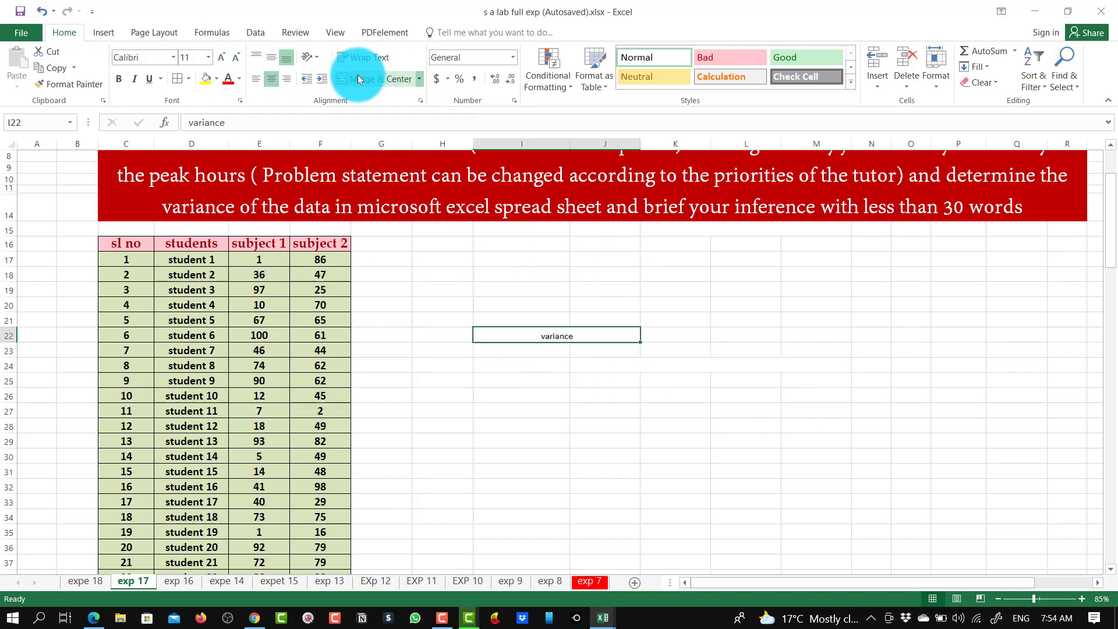
pyautogui.click(211, 57)
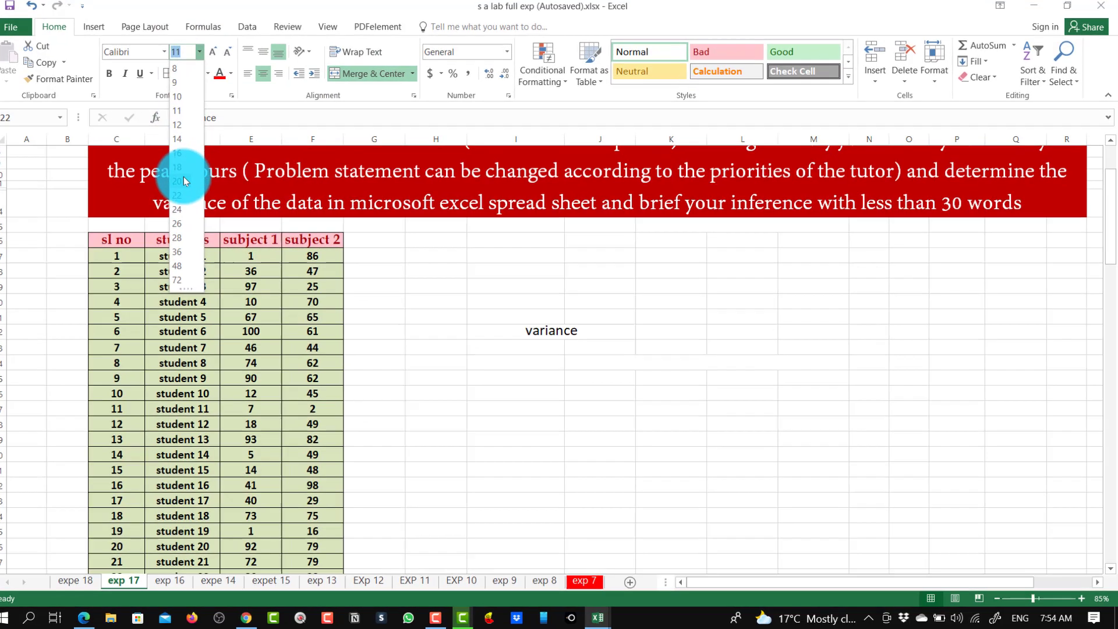
pyautogui.click(183, 180)
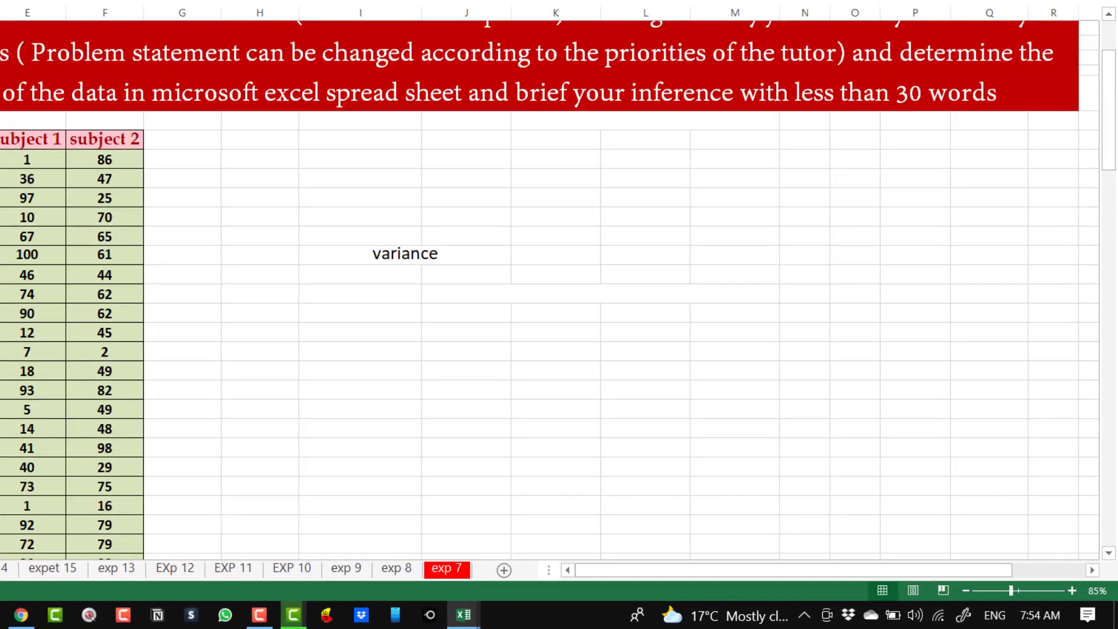
pyautogui.click(747, 352)
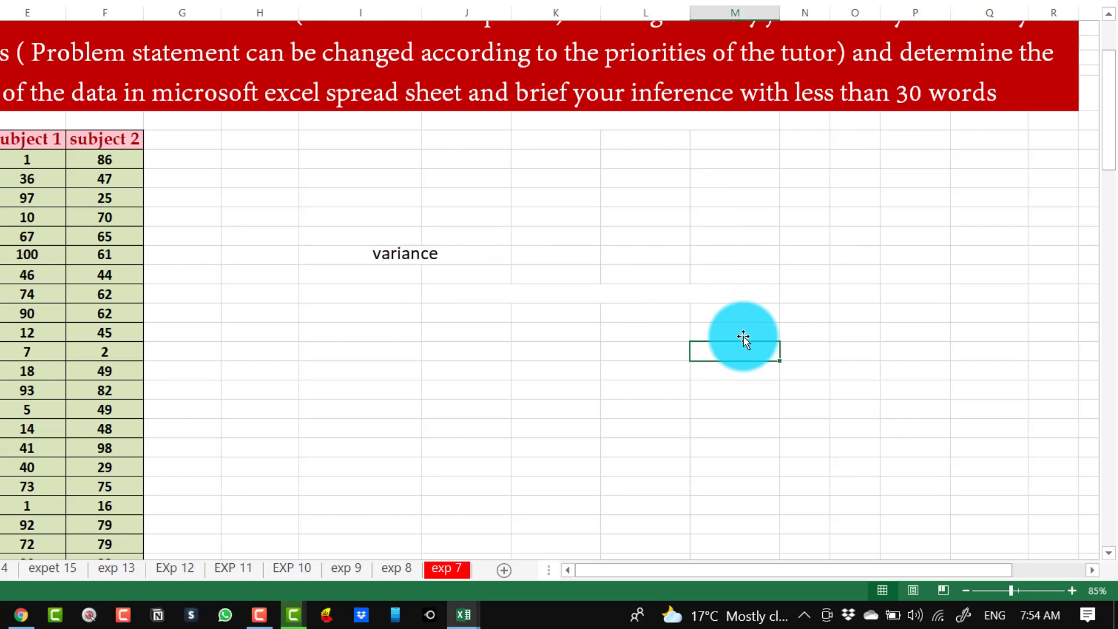
# Copy the subject 1 and subject 2 headers beneath the variance title.
pyautogui.click(334, 280)
pyautogui.click(50, 141)
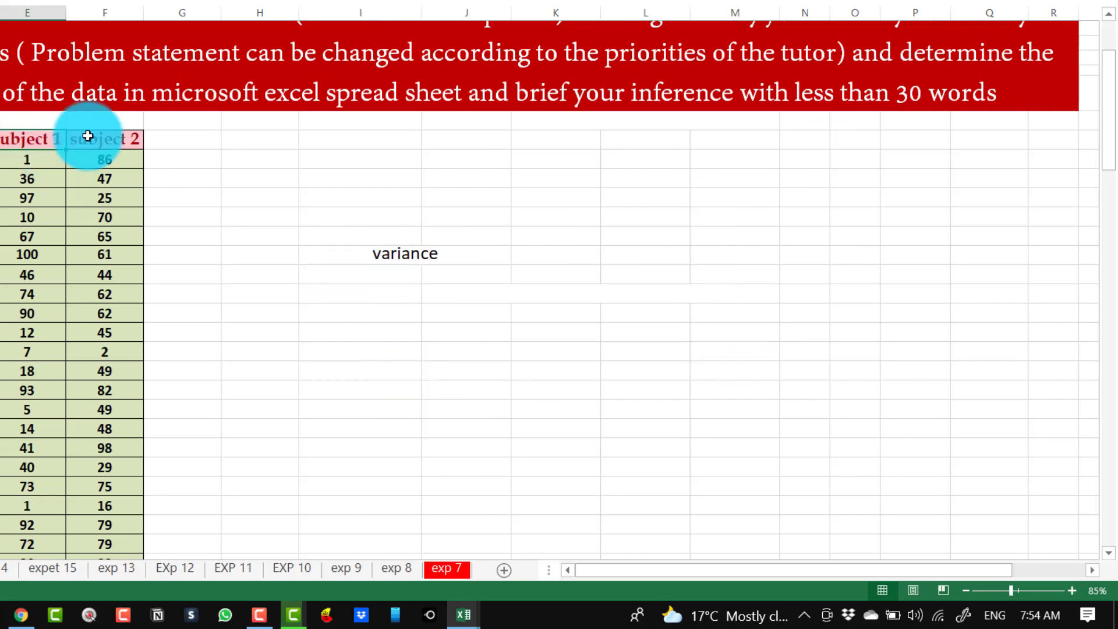
pyautogui.moveTo(87, 136); pyautogui.dragTo(117, 140)
pyautogui.hotkey('ctrl', 'c')
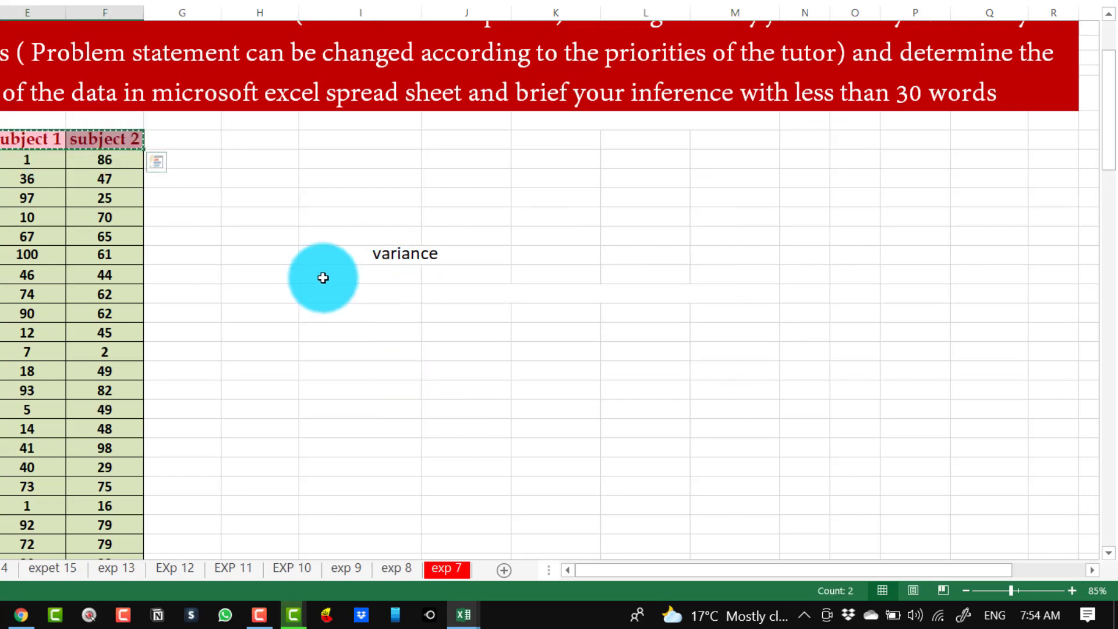
pyautogui.click(326, 276)
pyautogui.hotkey('shift', 'Right')
pyautogui.hotkey('ctrl', 'v')
pyautogui.click(739, 312)
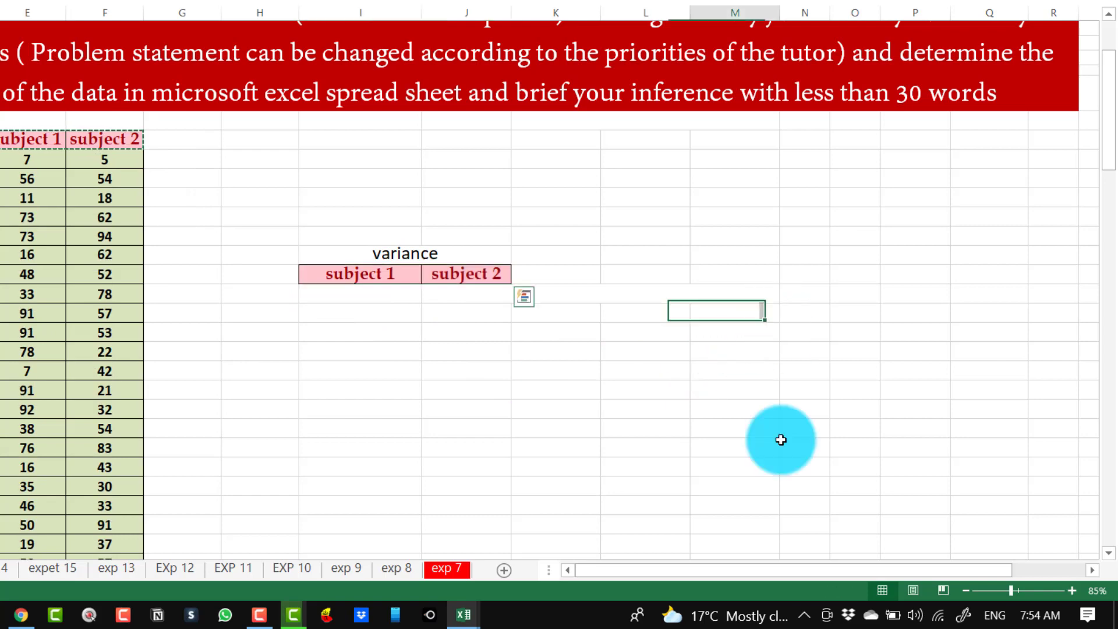
# Select the variance title, headers and an empty value row as one bordered block.
pyautogui.moveTo(307, 252); pyautogui.dragTo(458, 280)
pyautogui.hotkey('shift', 'Right')
pyautogui.hotkey('shift', 'Right')
pyautogui.hotkey('shift', 'Right')
pyautogui.hotkey('shift', 'Down')
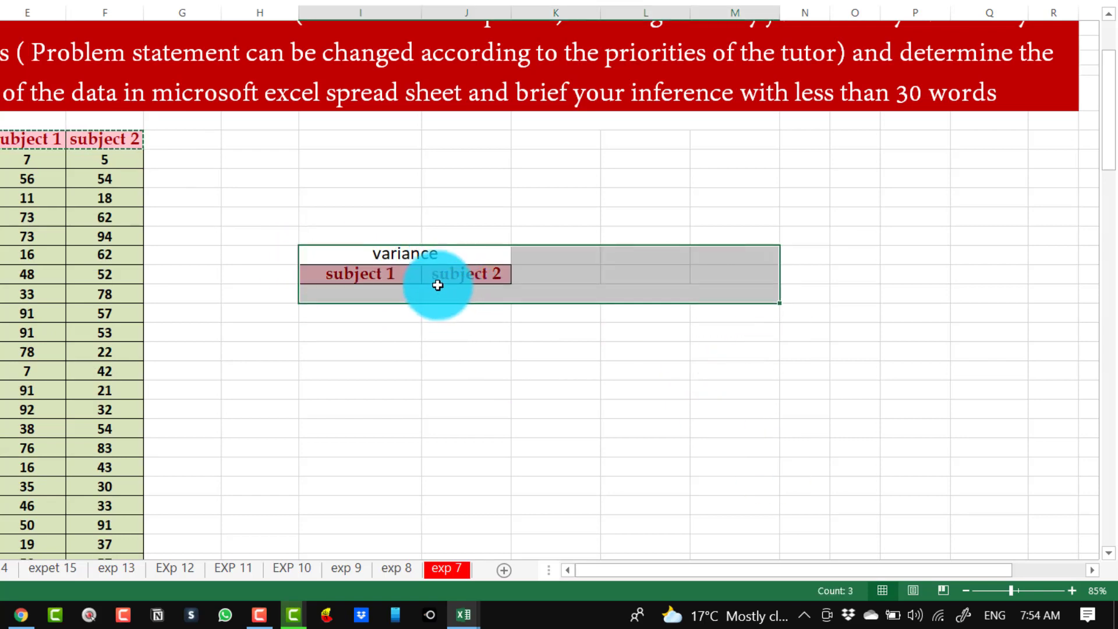
pyautogui.moveTo(338, 252); pyautogui.dragTo(392, 280)
pyautogui.click(564, 386)
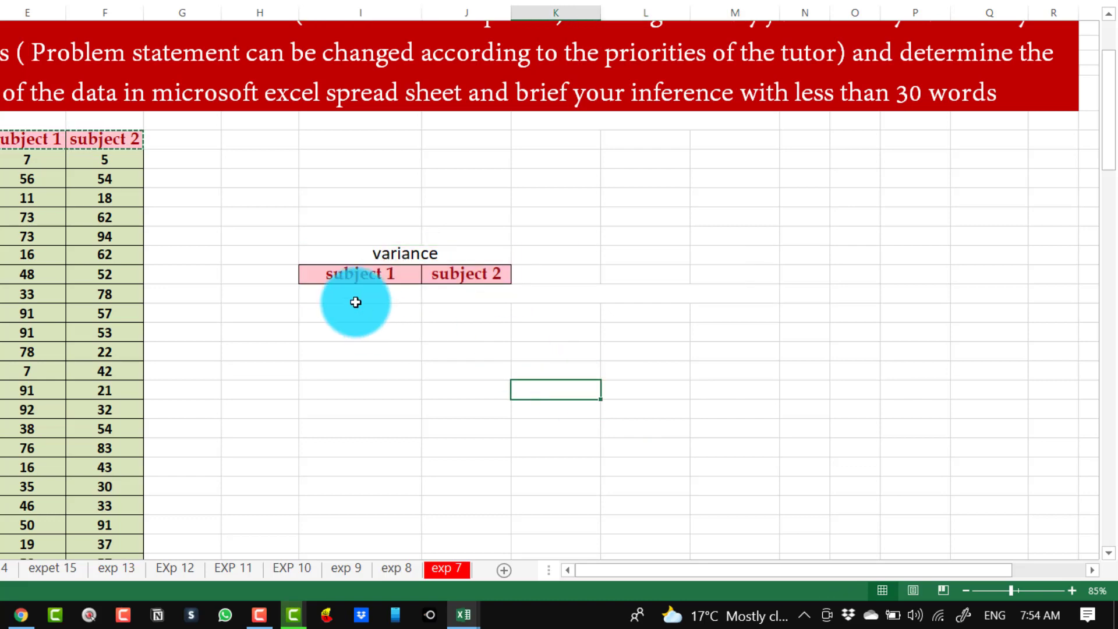
pyautogui.click(496, 295)
pyautogui.hotkey('shift', 'Right')
pyautogui.hotkey('shift', 'Right')
pyautogui.hotkey('shift', 'Right')
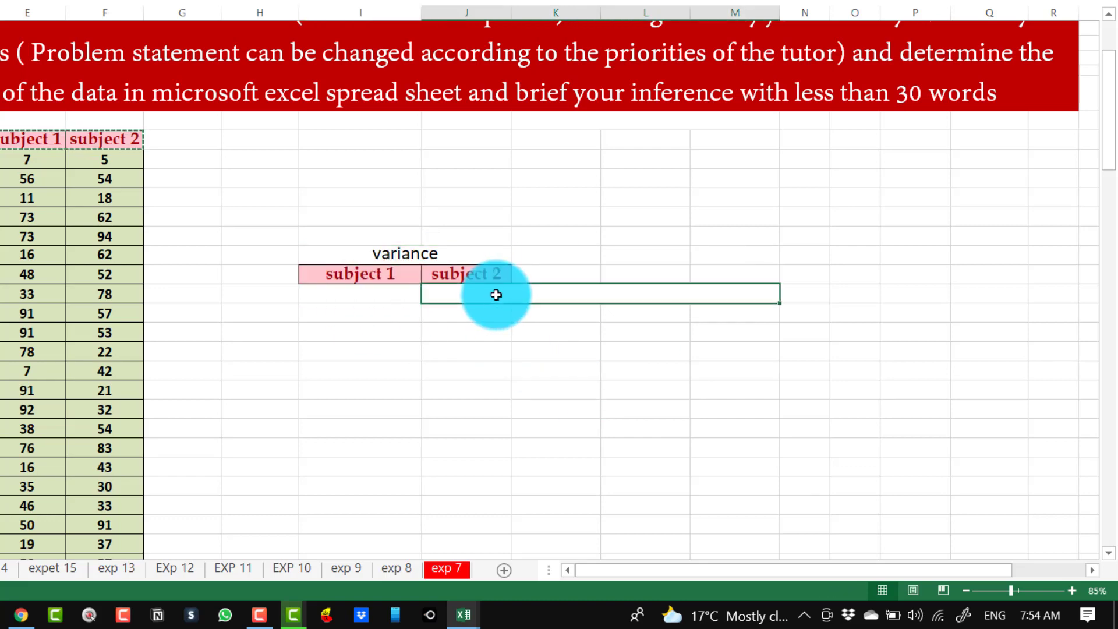
pyautogui.click(619, 385)
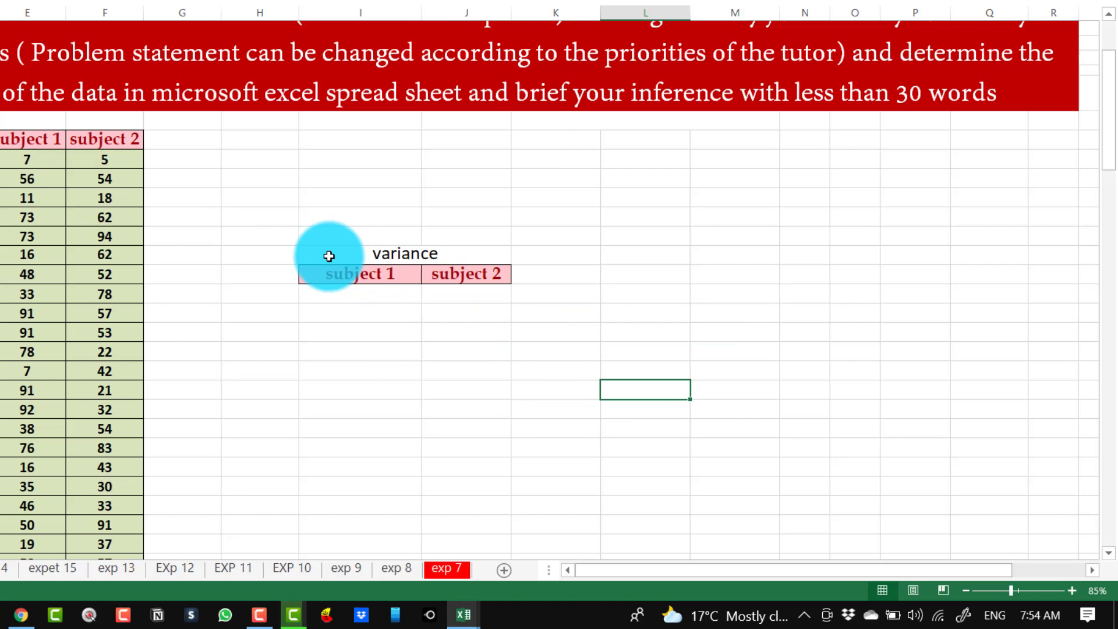
pyautogui.moveTo(326, 255); pyautogui.dragTo(442, 299)
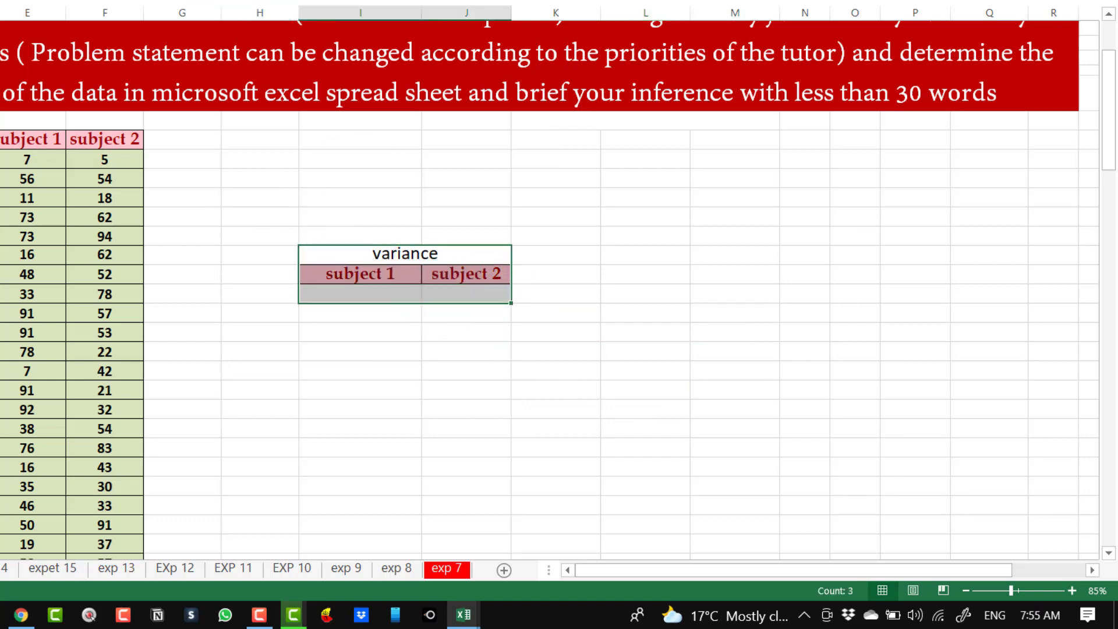
# Enter =VAR.P over column E's marks in the cell under subject 1.
pyautogui.click(709, 370)
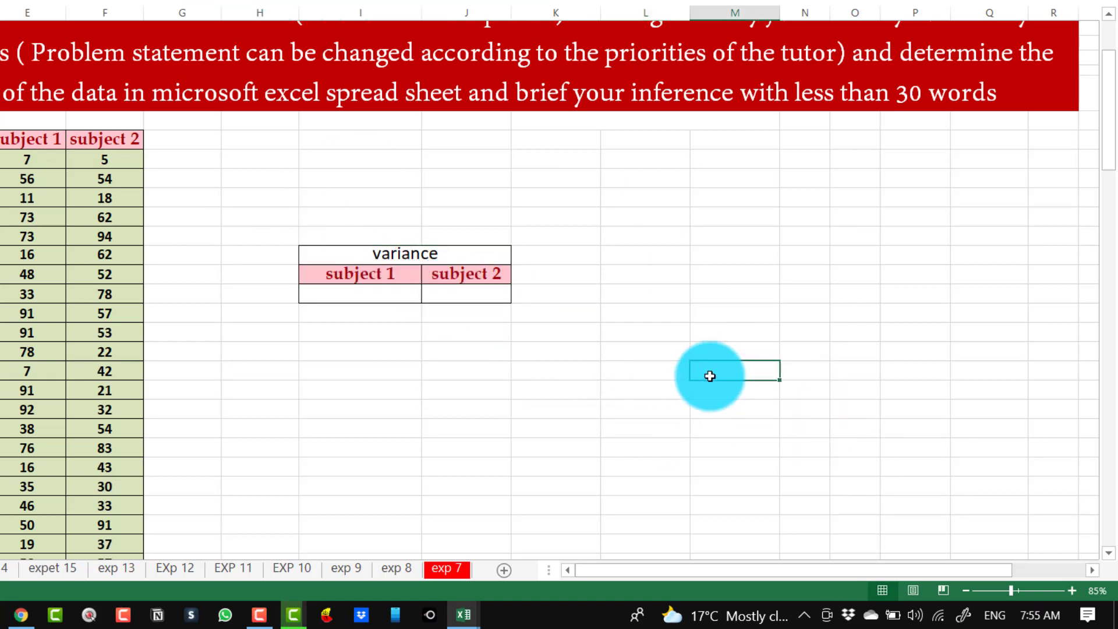
pyautogui.click(358, 294)
pyautogui.write('=v')
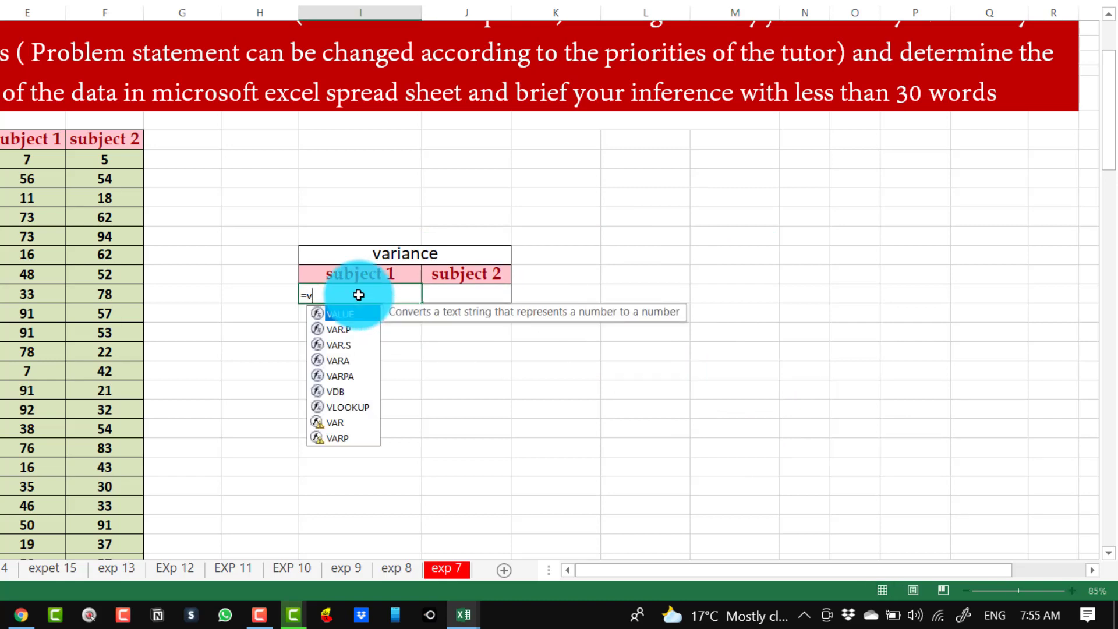
pyautogui.click(360, 330)
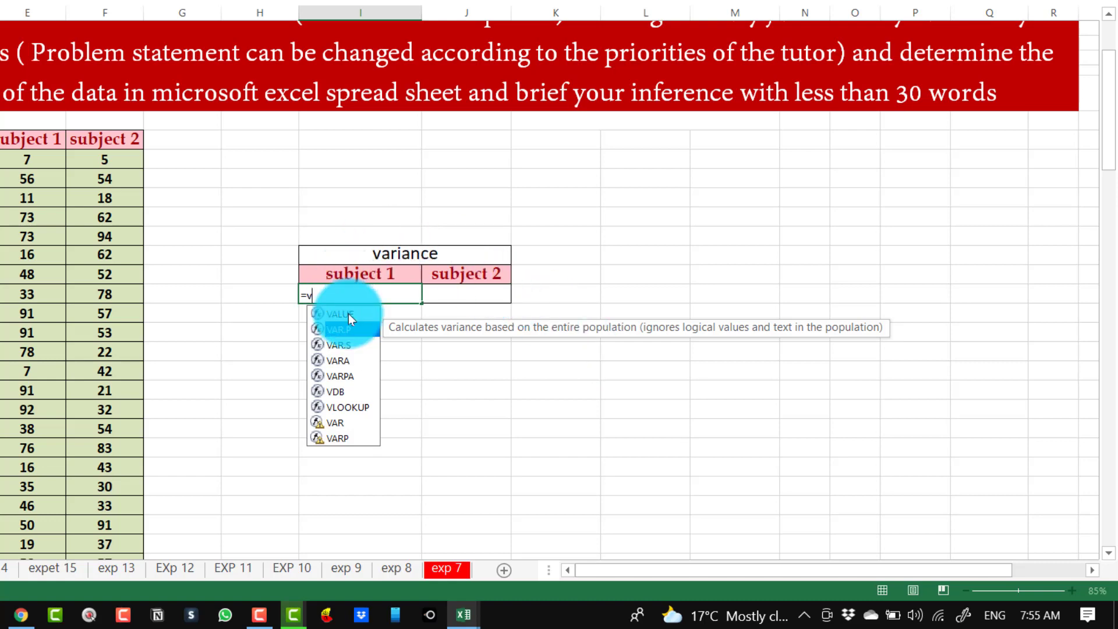
pyautogui.doubleClick(351, 329)
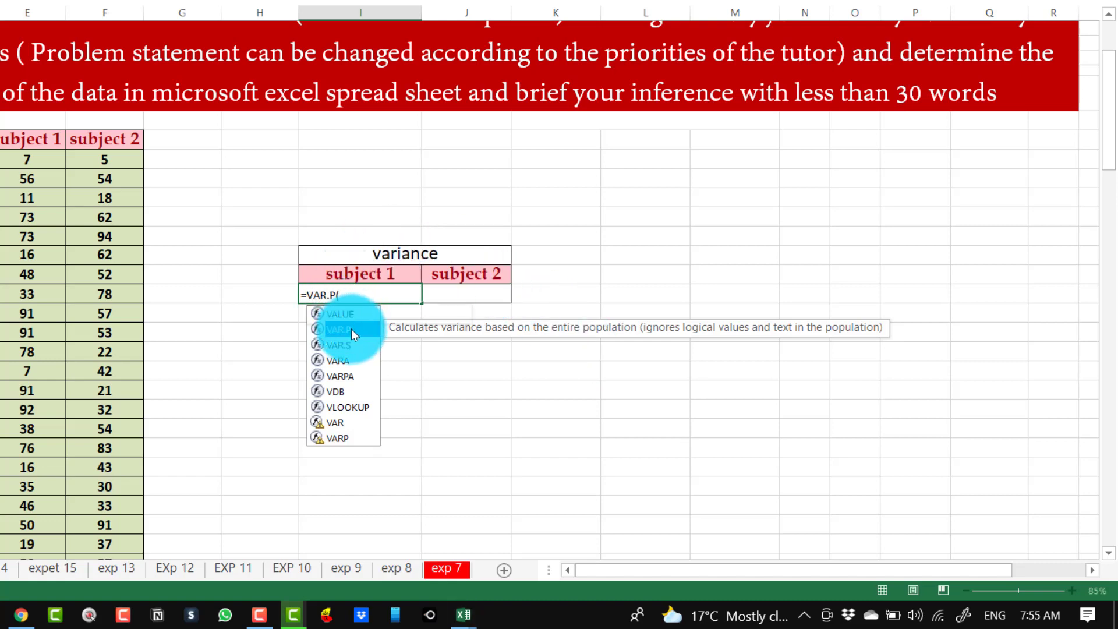
pyautogui.moveTo(32, 161); pyautogui.dragTo(29, 532)
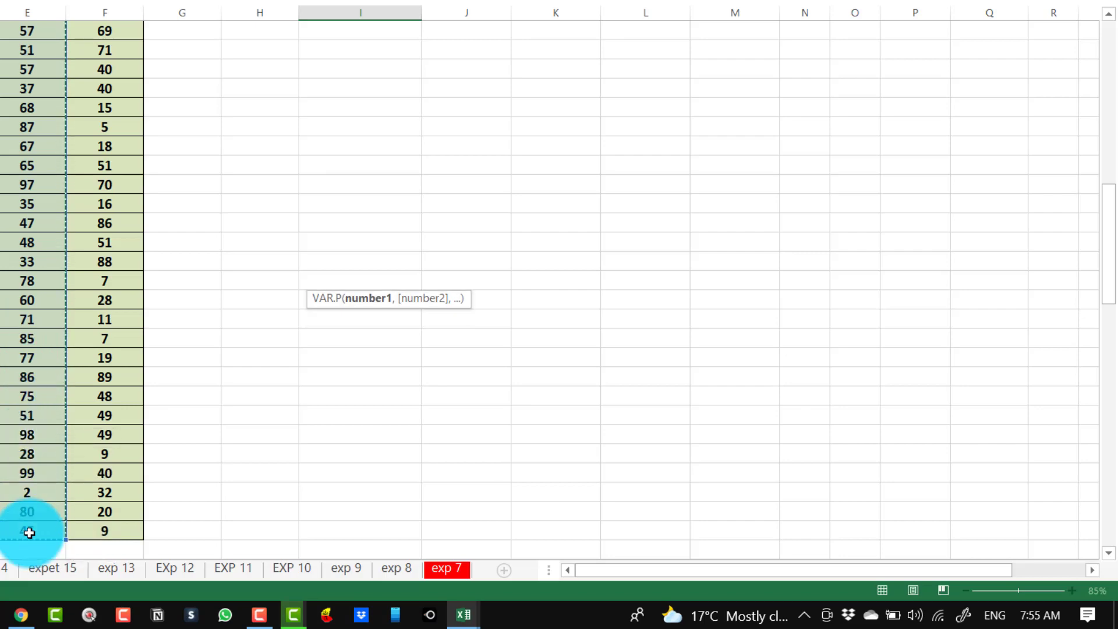
pyautogui.write(')')
pyautogui.press('Return')
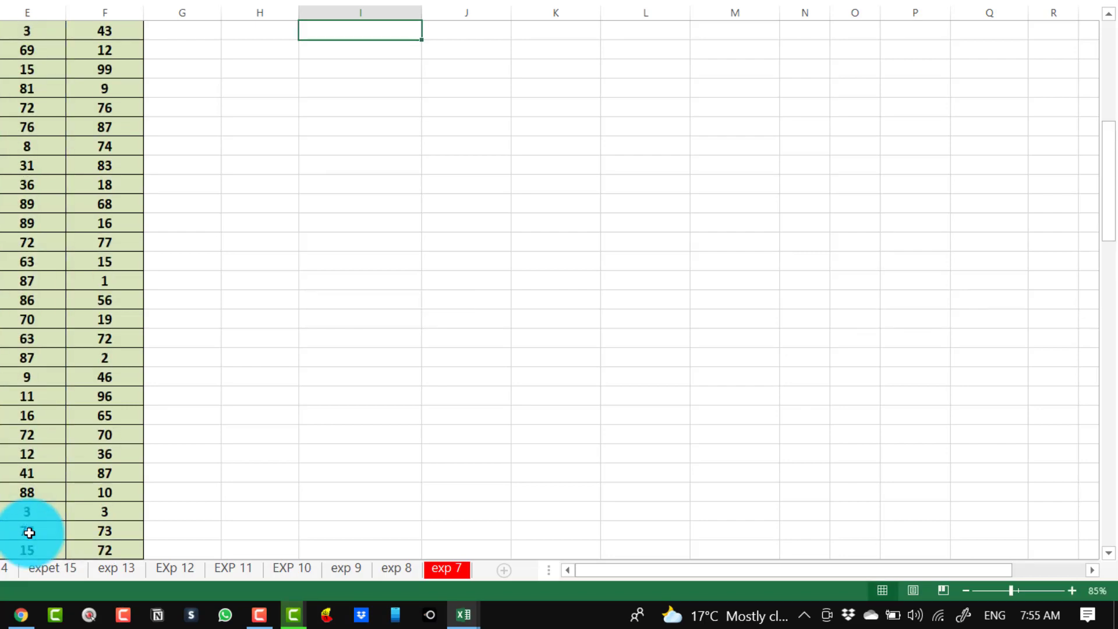
# Fill the variance formula right to subject 2, giving 936.6724 and 833.21.
pyautogui.scroll(4, 528, 341)
pyautogui.click(800, 448)
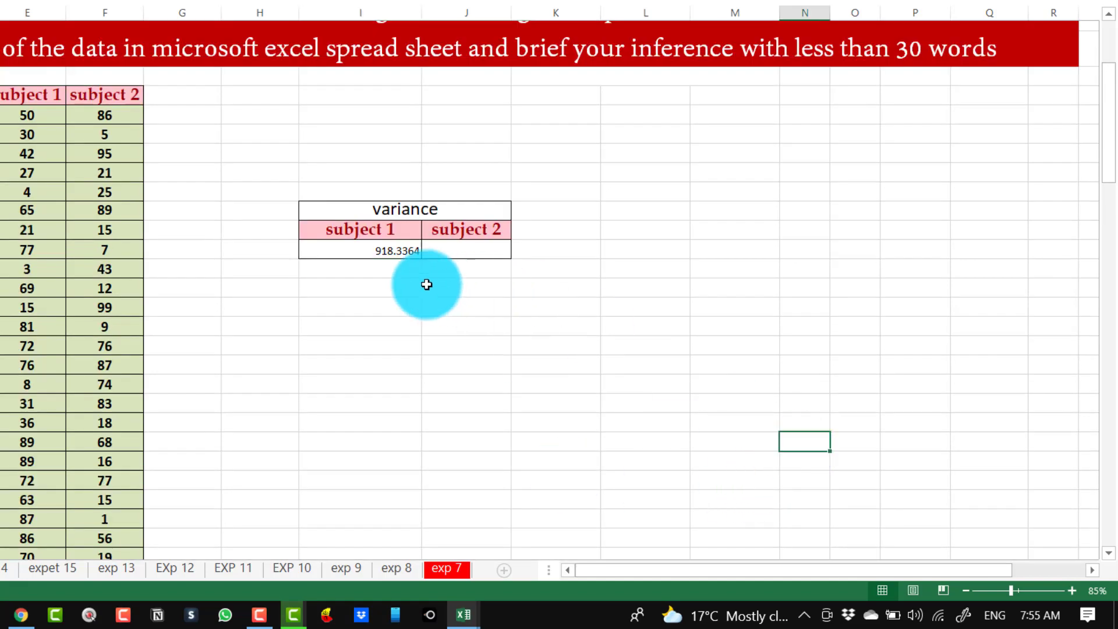
pyautogui.click(379, 252)
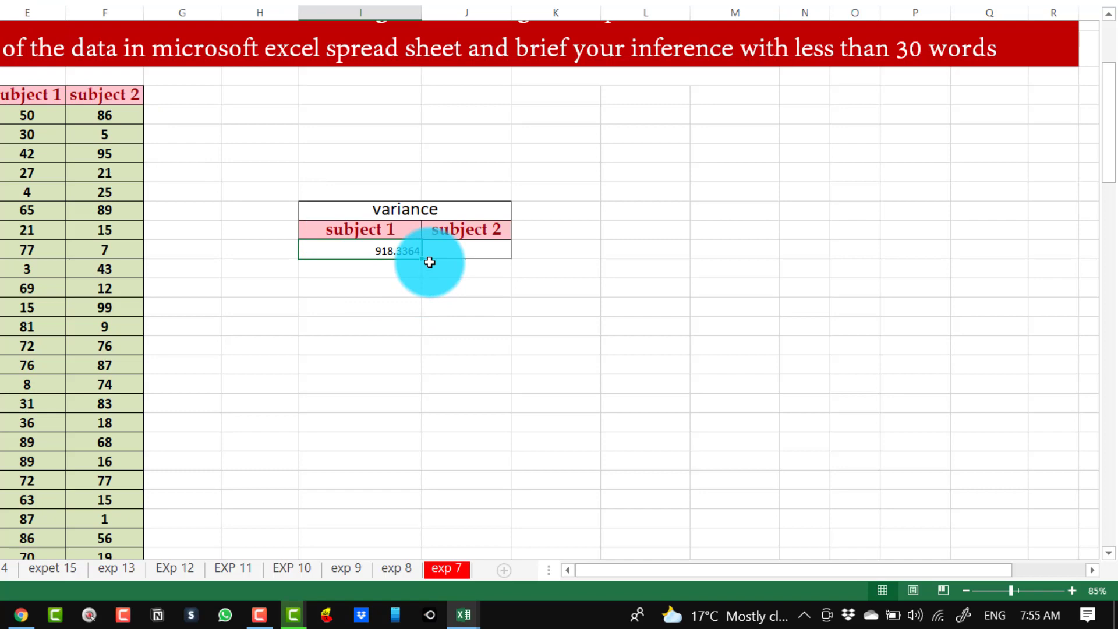
pyautogui.moveTo(420, 257); pyautogui.dragTo(492, 262)
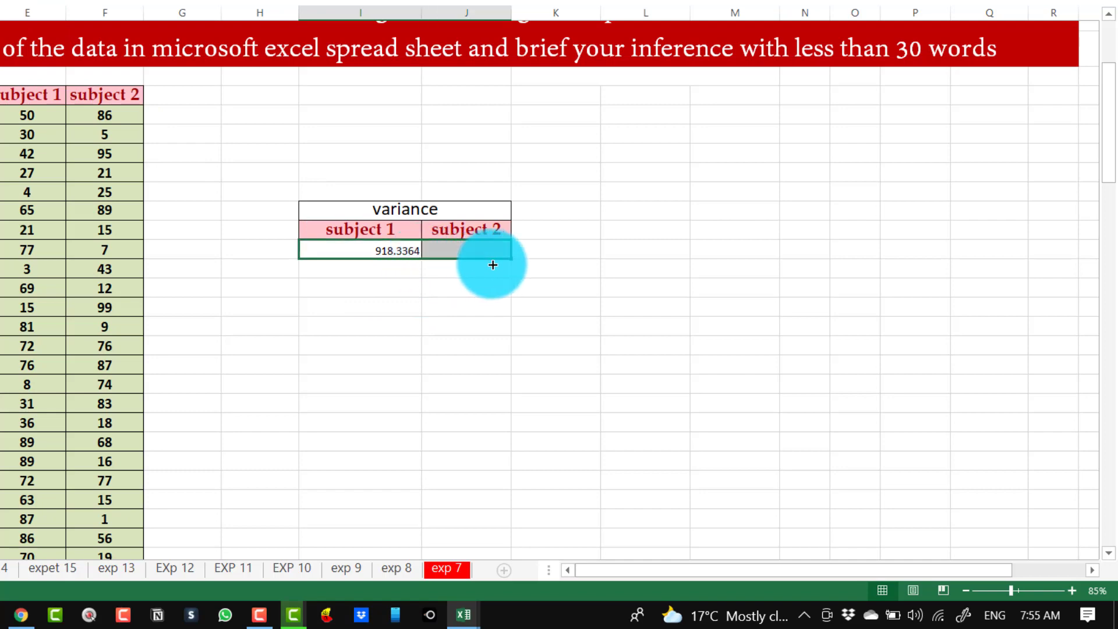
pyautogui.click(632, 377)
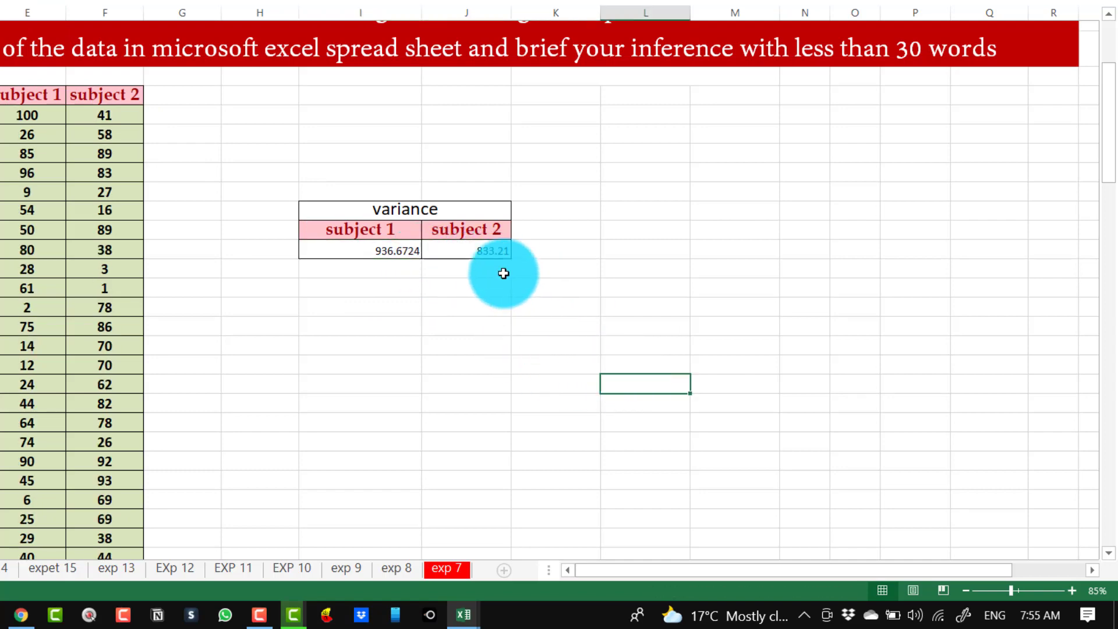
pyautogui.click(479, 249)
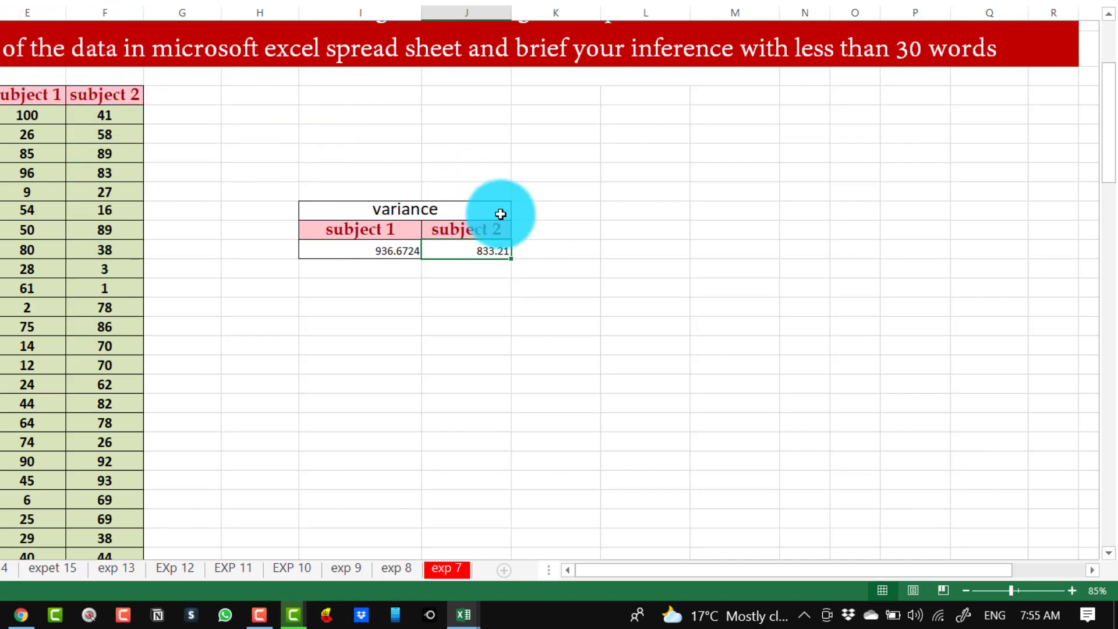
# Centre, bold and enlarge the variance values 936.6724 and 833.21.
pyautogui.click(752, 338)
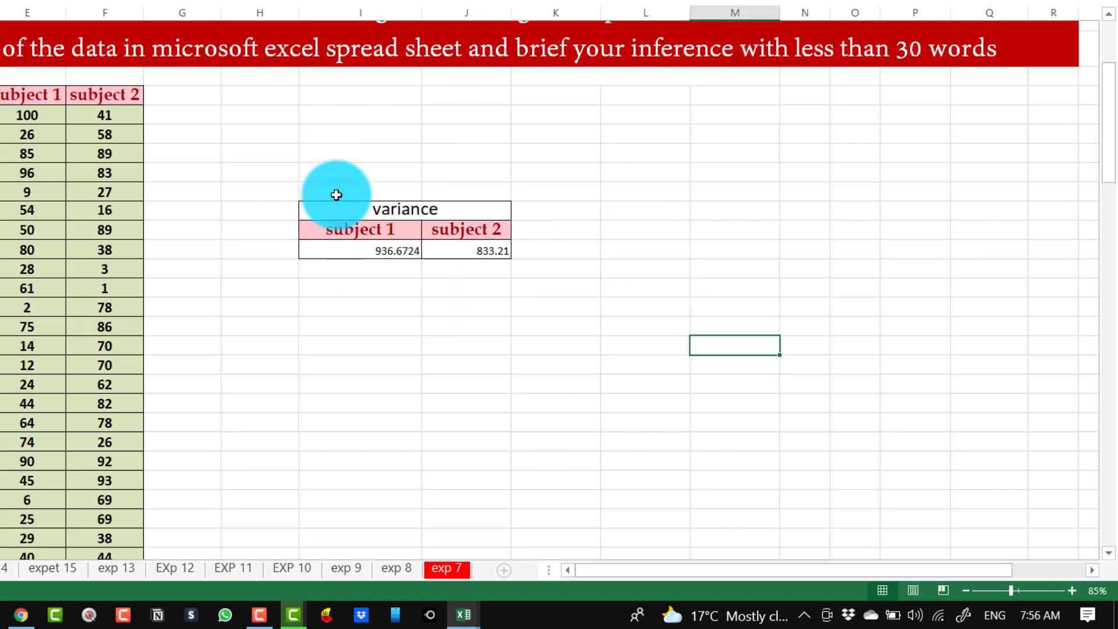
pyautogui.scroll(3, 245, 353)
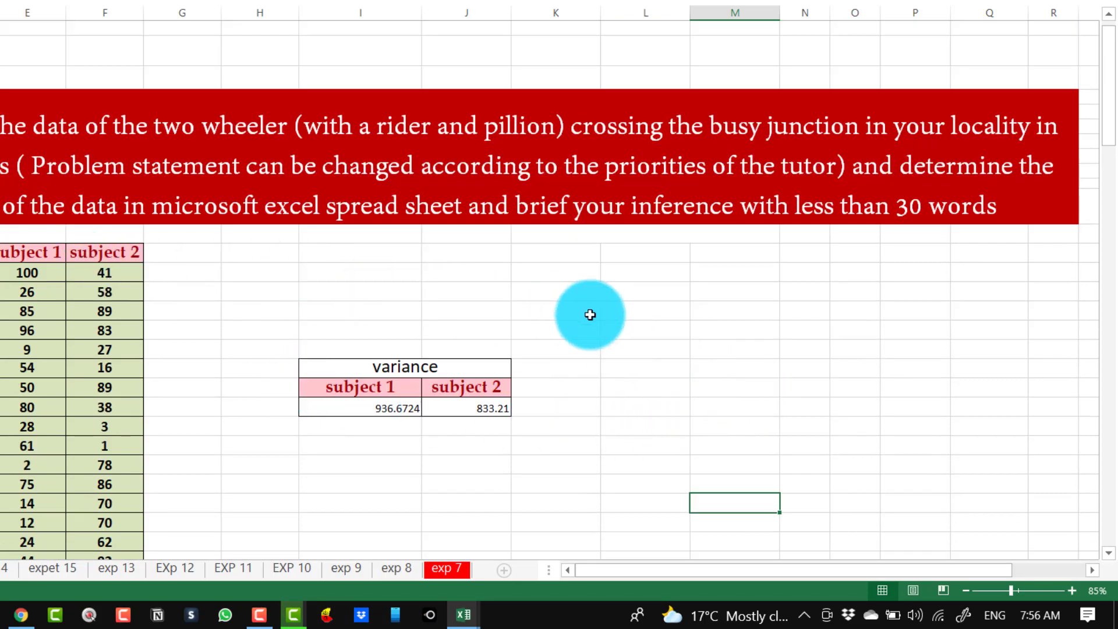
pyautogui.scroll(-2, 729, 332)
pyautogui.moveTo(351, 297); pyautogui.dragTo(481, 298)
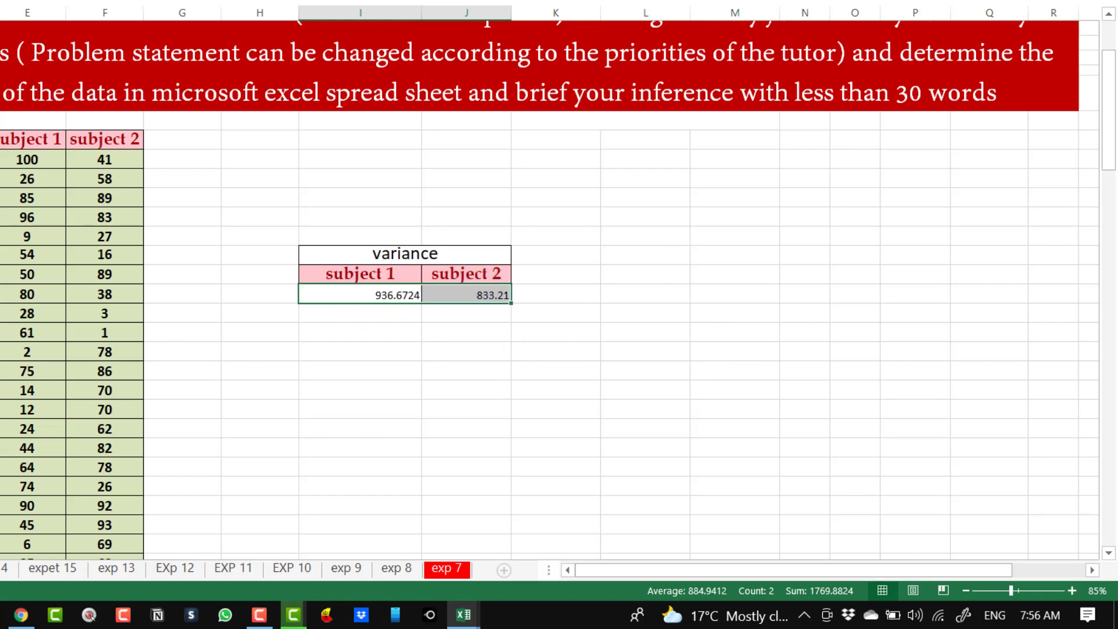
pyautogui.hotkey('ctrl', 'e')
pyautogui.hotkey('ctrl', 'b')
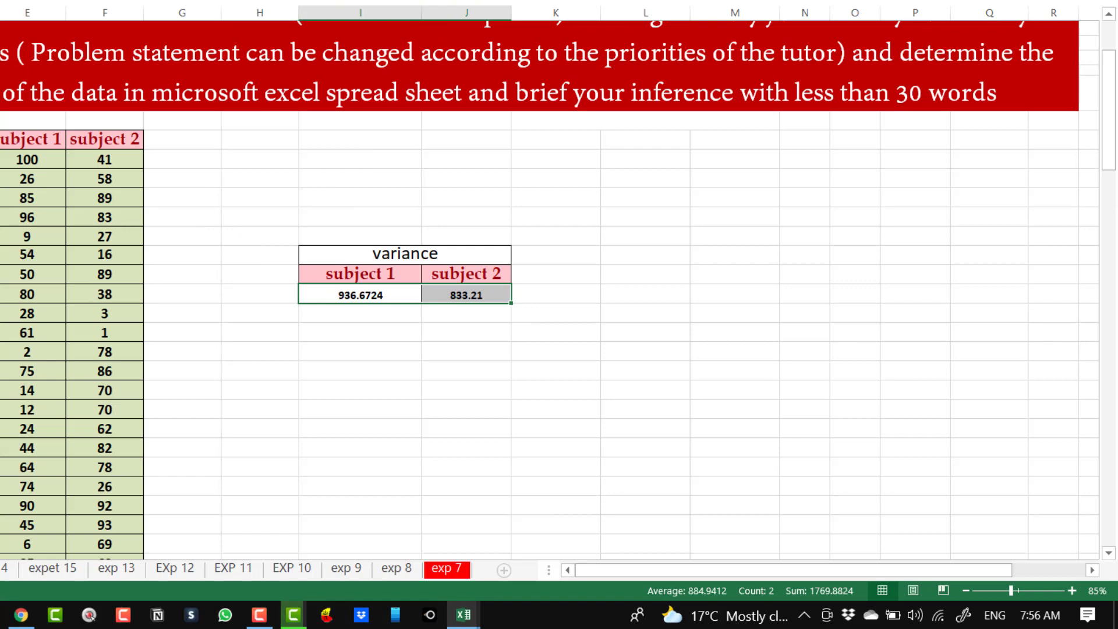
pyautogui.hotkey('ctrl', 'shift', '.')
pyautogui.hotkey('ctrl', 'shift', '.')
pyautogui.hotkey('ctrl', 'shift', '.')
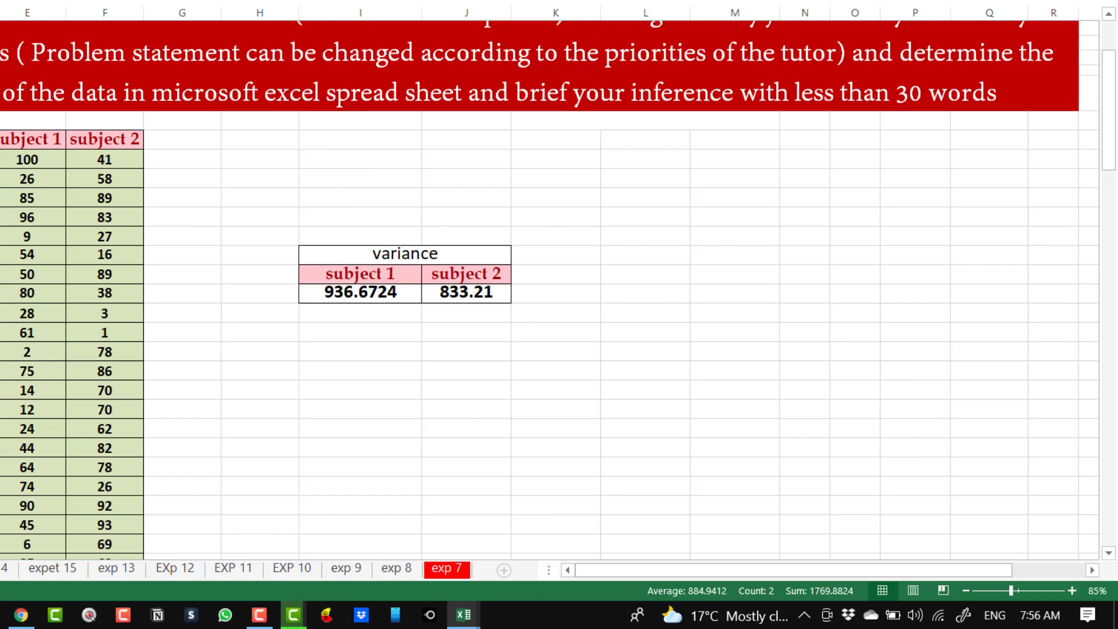
pyautogui.click(816, 295)
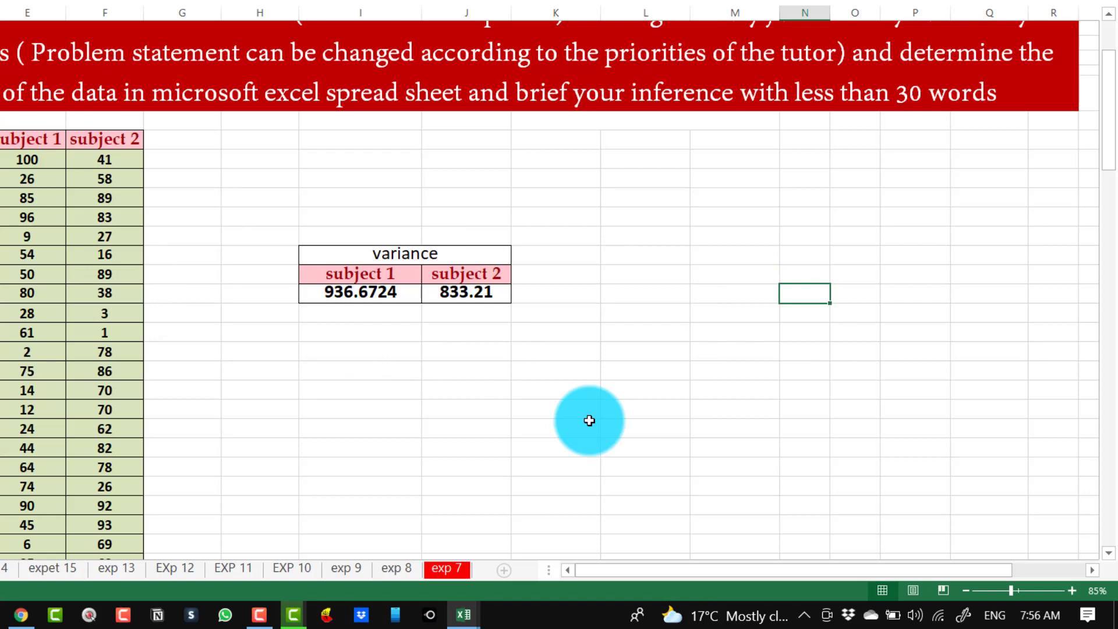
# Merge a row below the variance table and type 'squre of the standard deviation'.
pyautogui.click(354, 374)
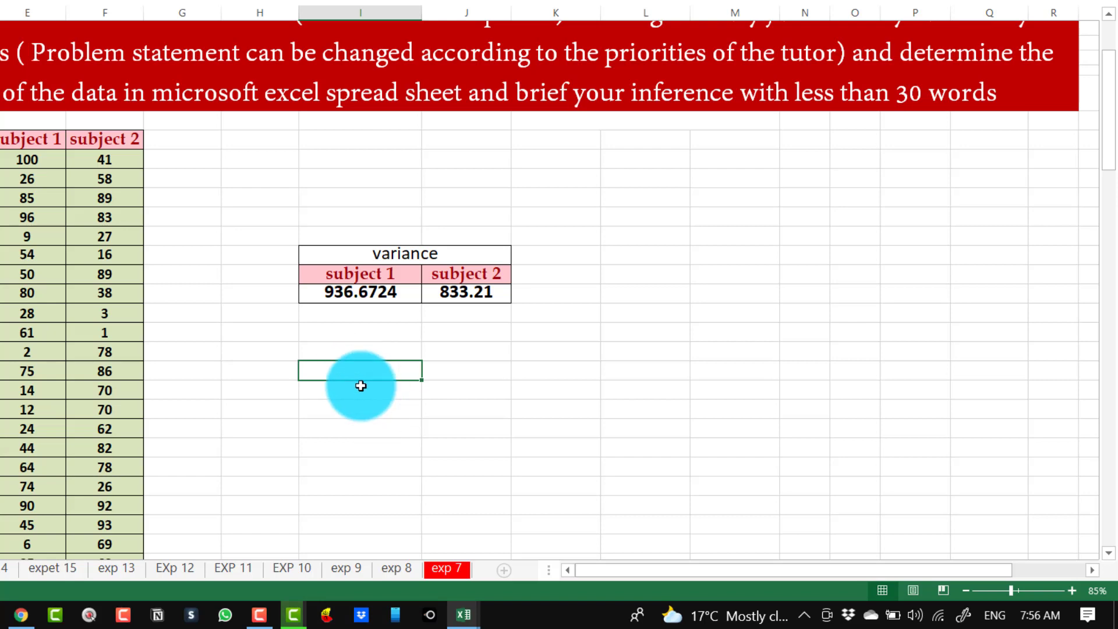
pyautogui.moveTo(359, 388); pyautogui.dragTo(869, 387)
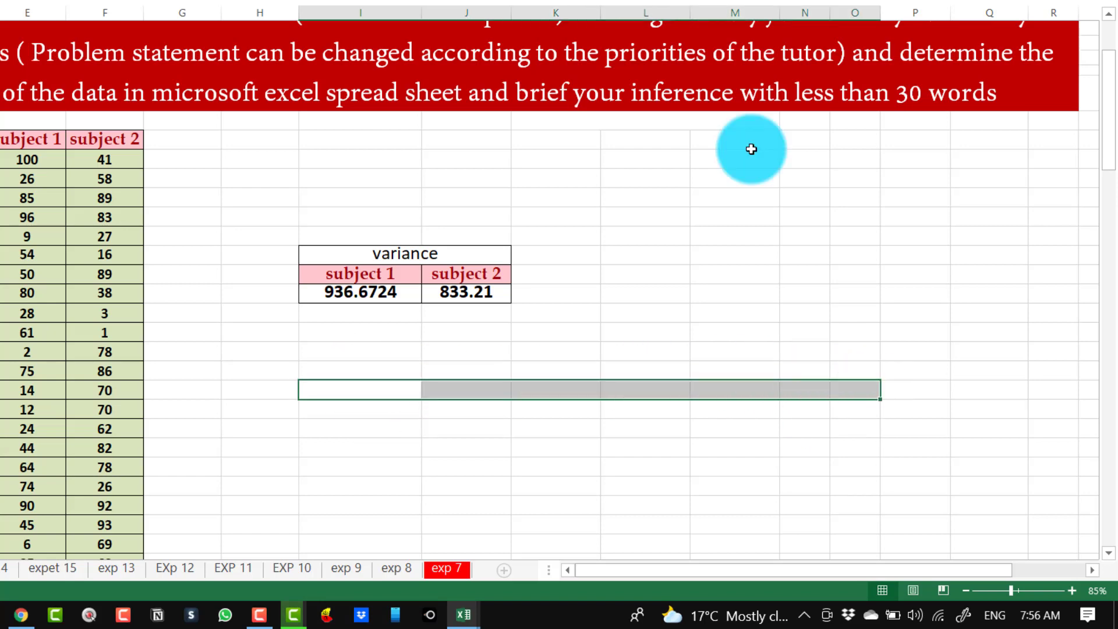
pyautogui.hotkey('alt', 'h')
pyautogui.press('m')
pyautogui.press('c')
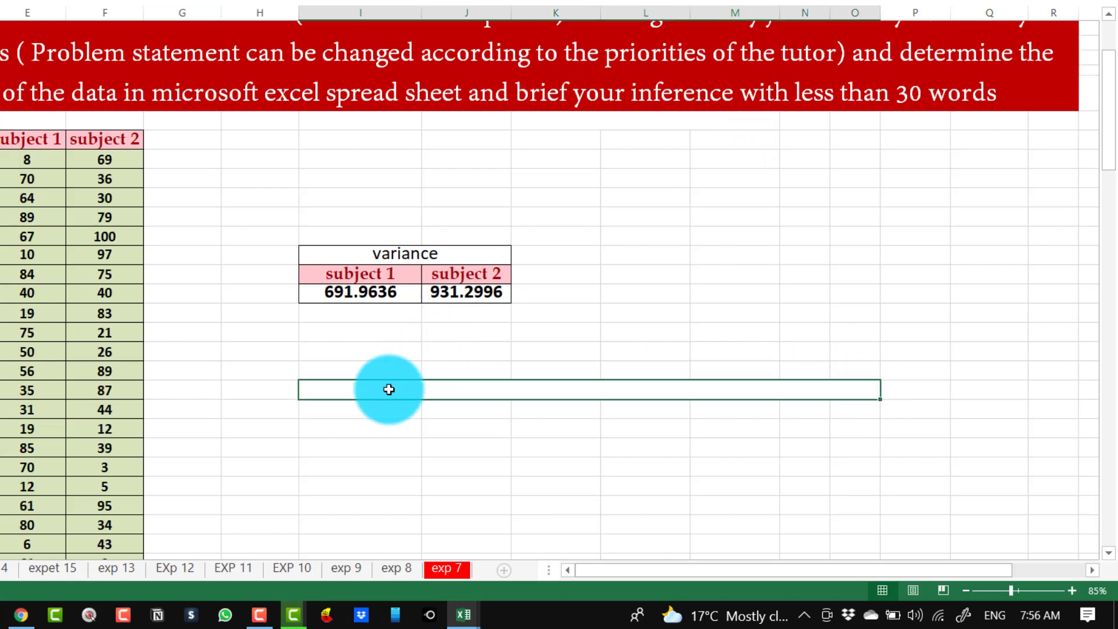
pyautogui.doubleClick(388, 388)
pyautogui.write('s')
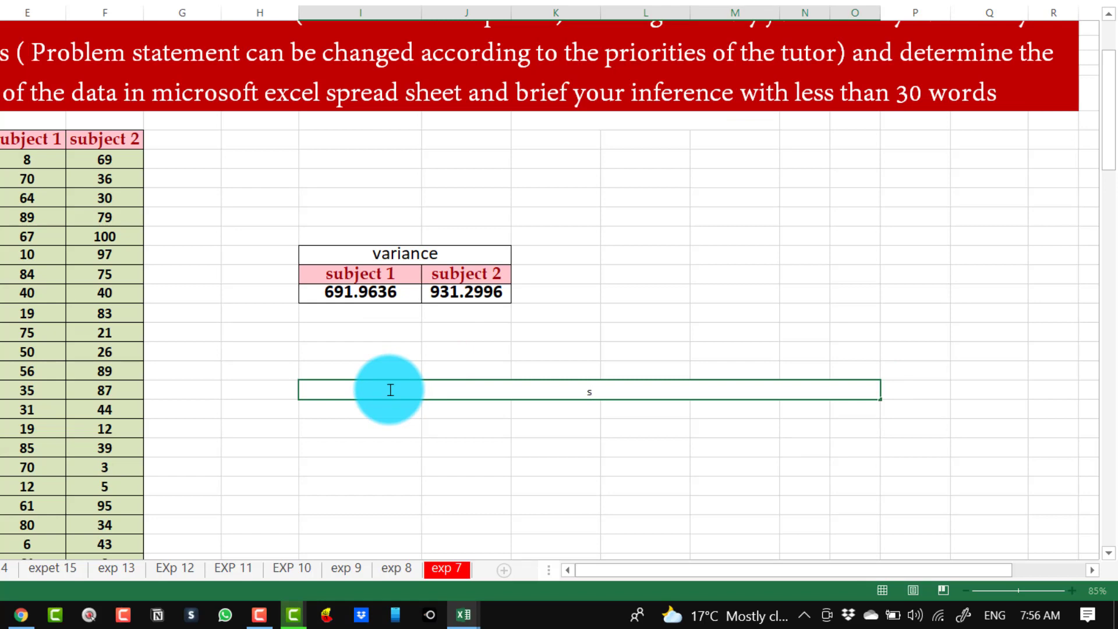
pyautogui.write('qure of the standard devi')
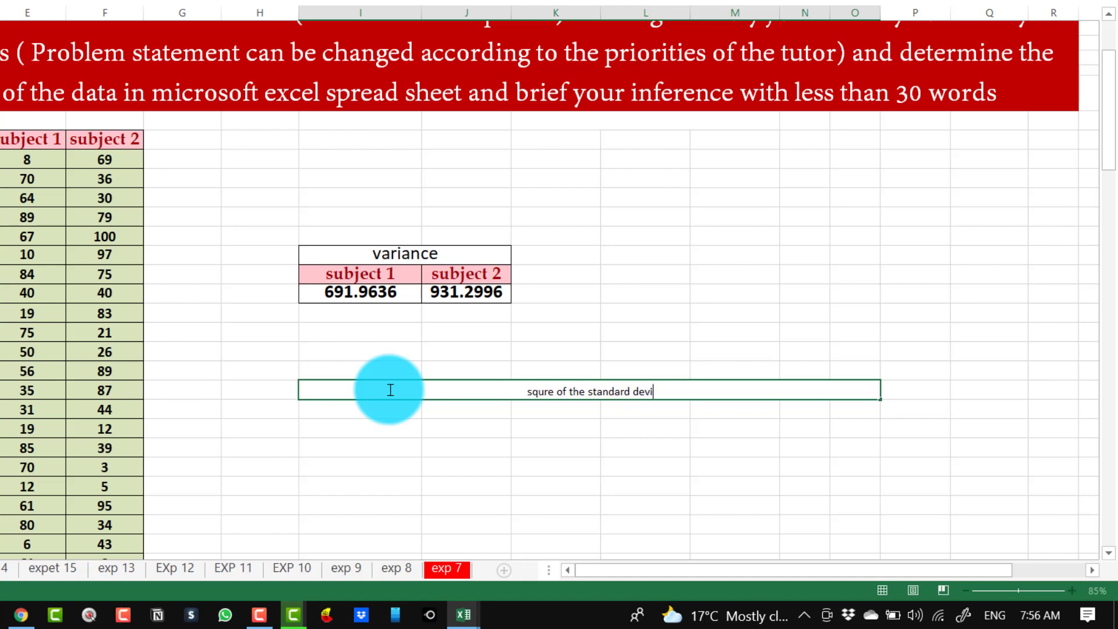
pyautogui.write('ation')
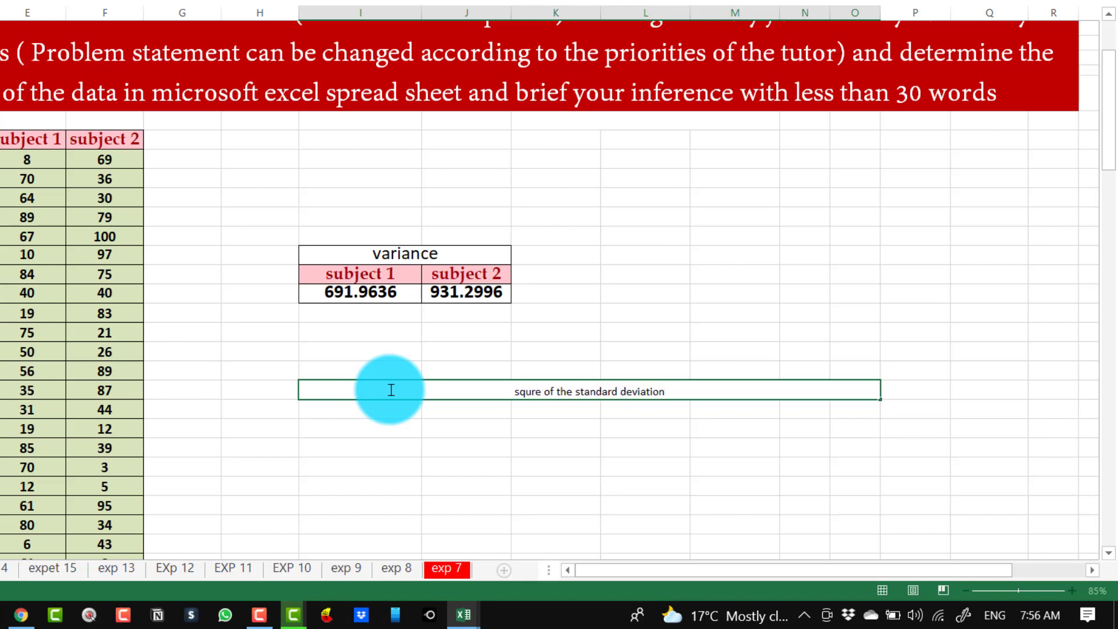
pyautogui.click(847, 449)
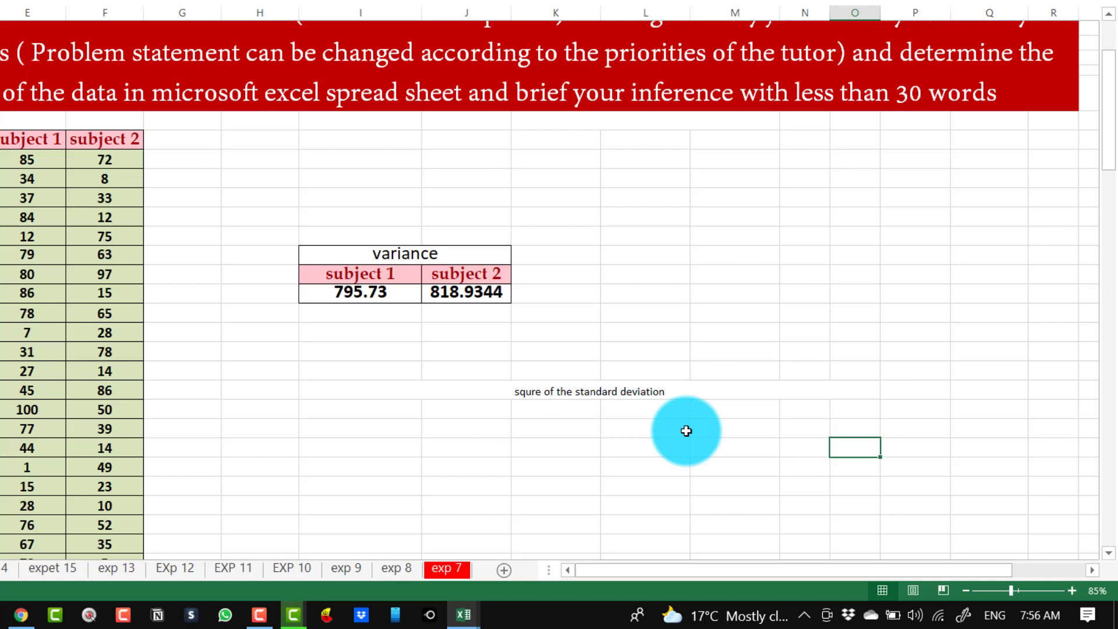
# Enter =AVERAGE over column E's subject 1 marks below the note, returning 49.74.
pyautogui.scroll(-2, 826, 417)
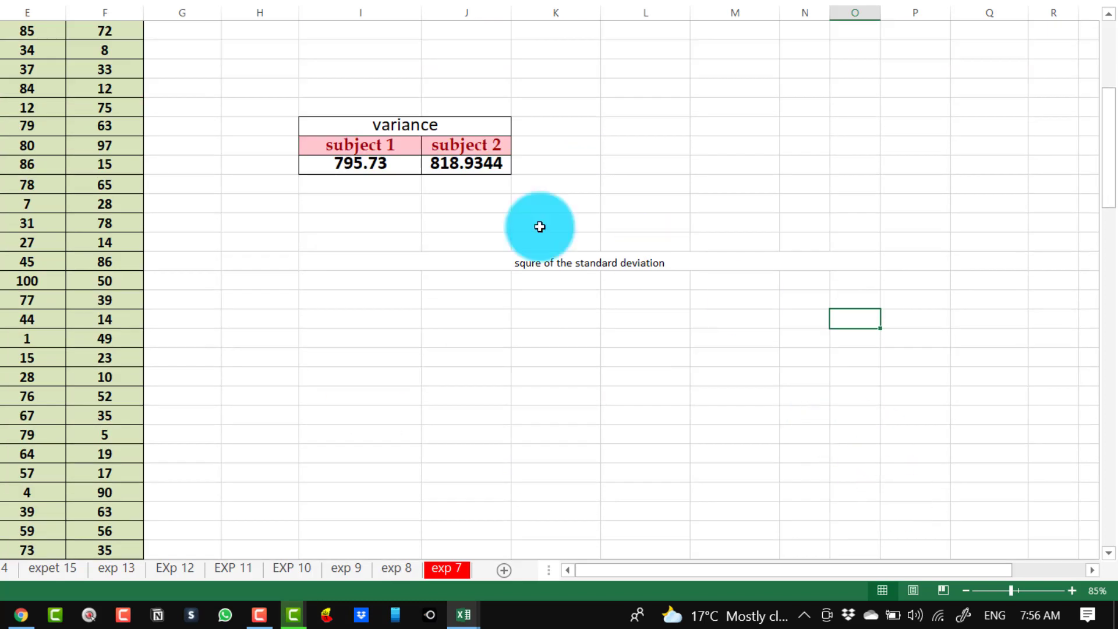
pyautogui.click(372, 318)
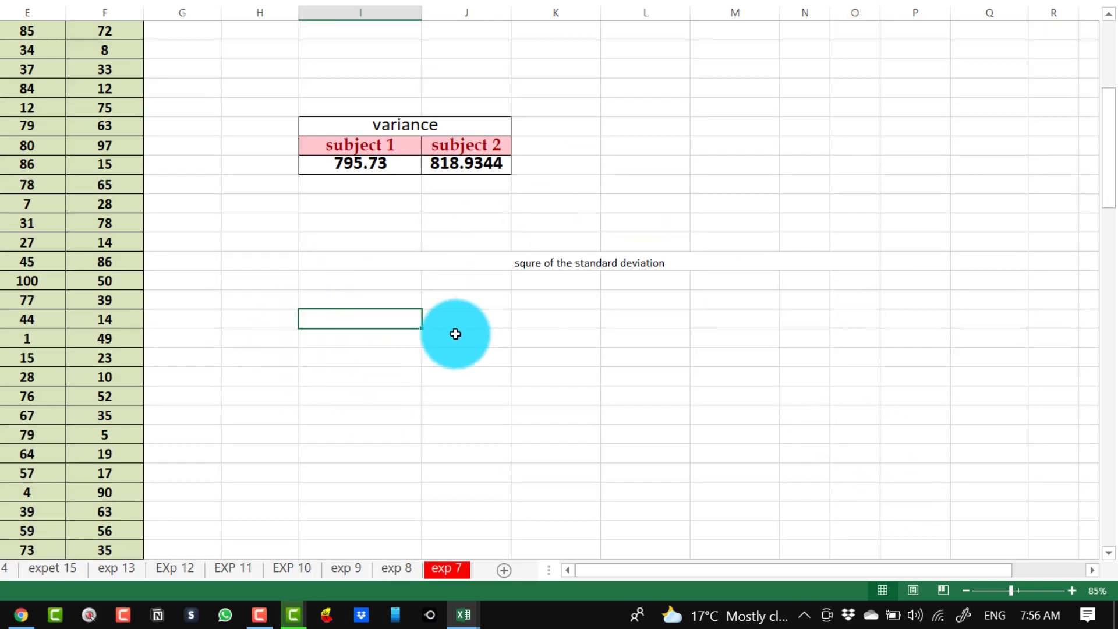
pyautogui.write('=avr')
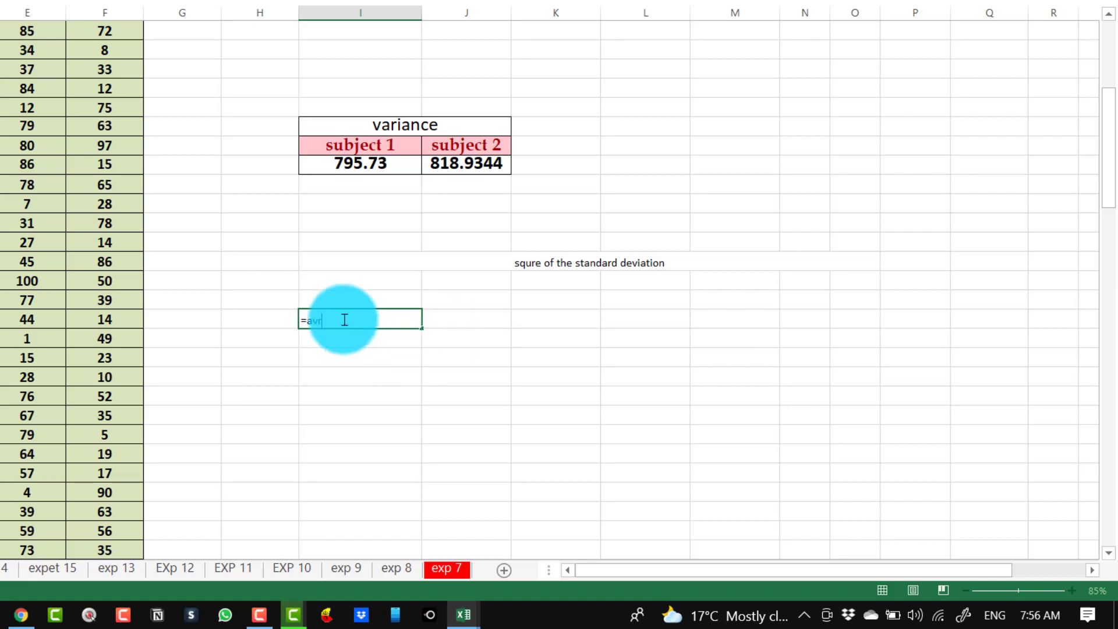
pyautogui.press('BackSpace')
pyautogui.doubleClick(343, 354)
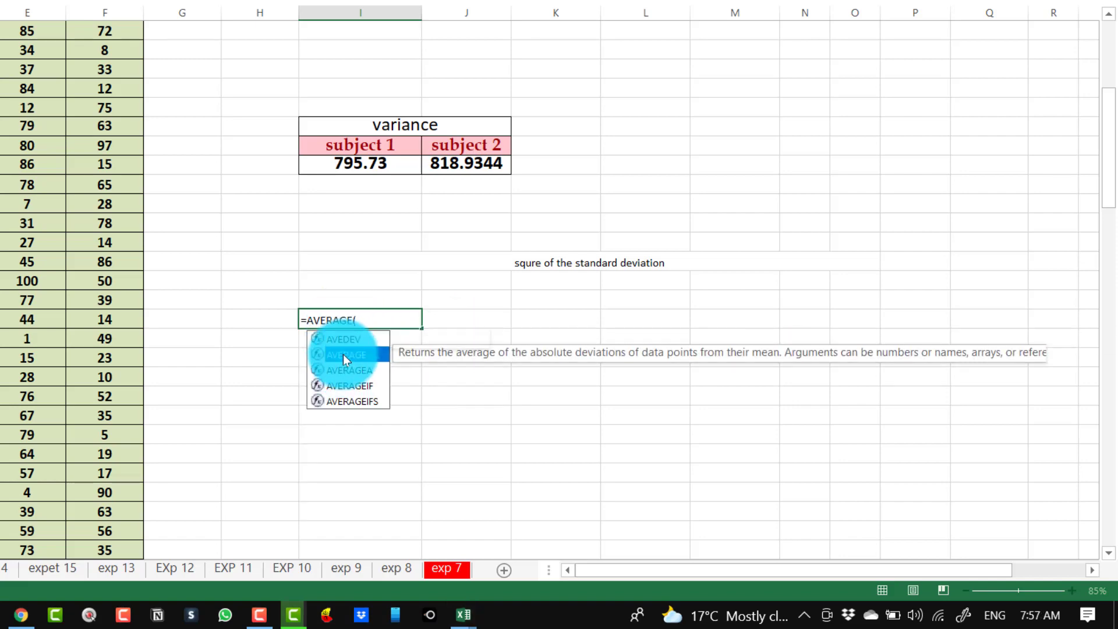
pyautogui.scroll(1, 25, 110)
pyautogui.moveTo(25, 114); pyautogui.dragTo(26, 537)
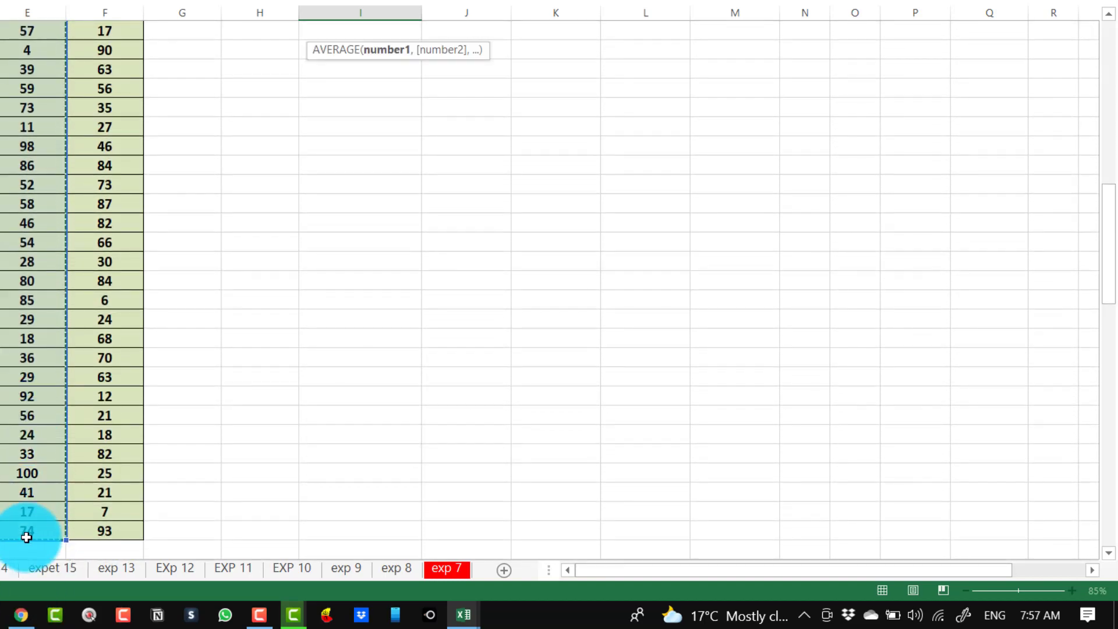
pyautogui.press('Return')
pyautogui.scroll(4, 851, 464)
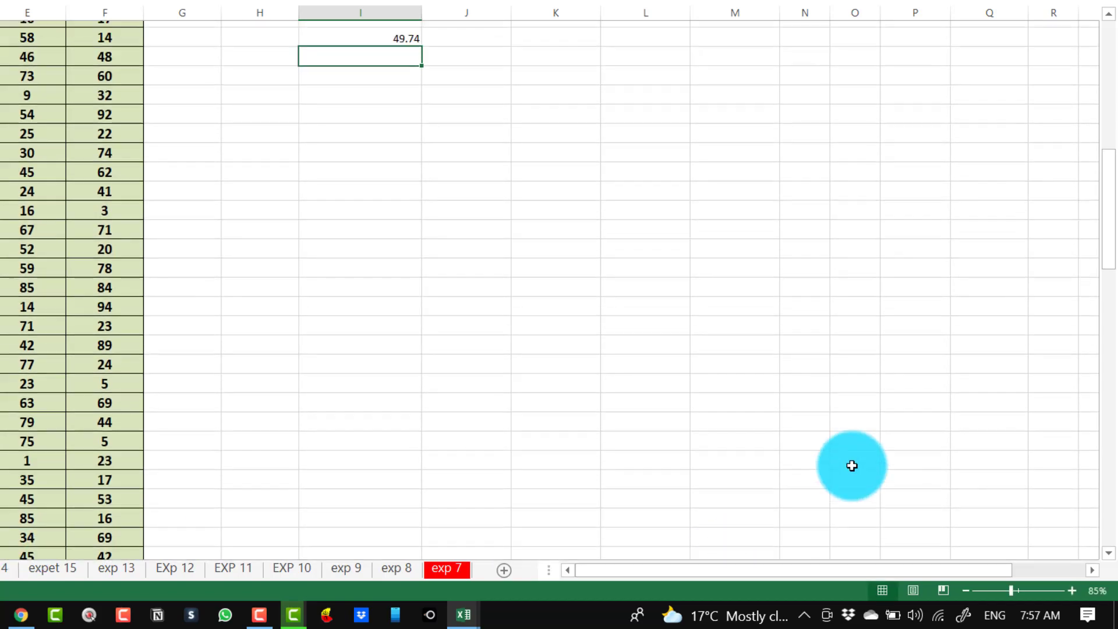
pyautogui.scroll(5, 539, 245)
pyautogui.click(711, 439)
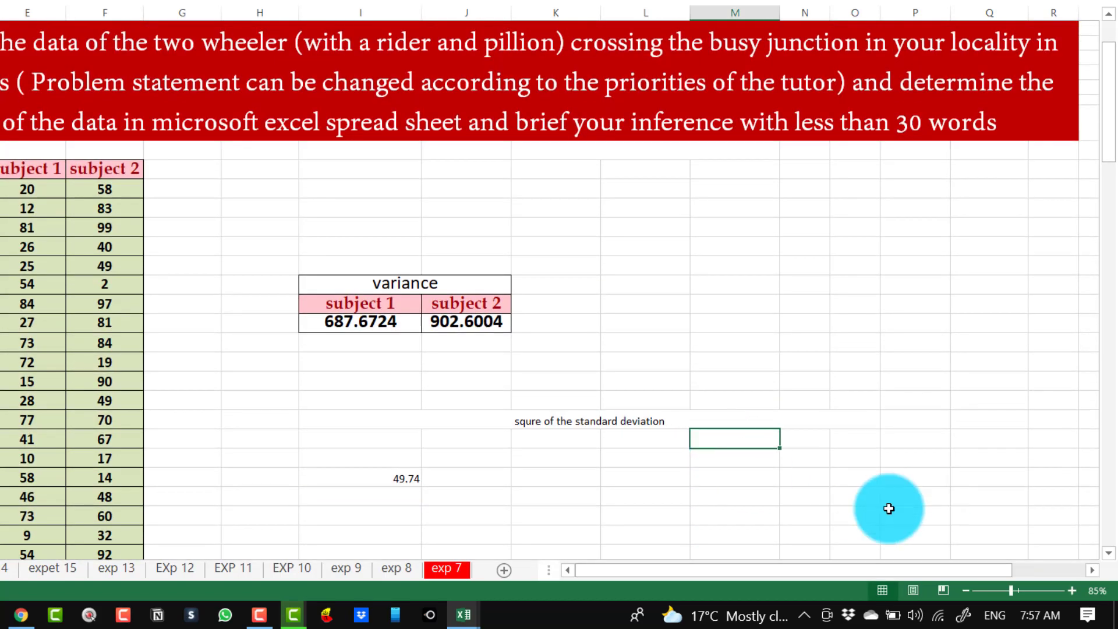
pyautogui.click(398, 475)
pyautogui.scroll(-1, 873, 460)
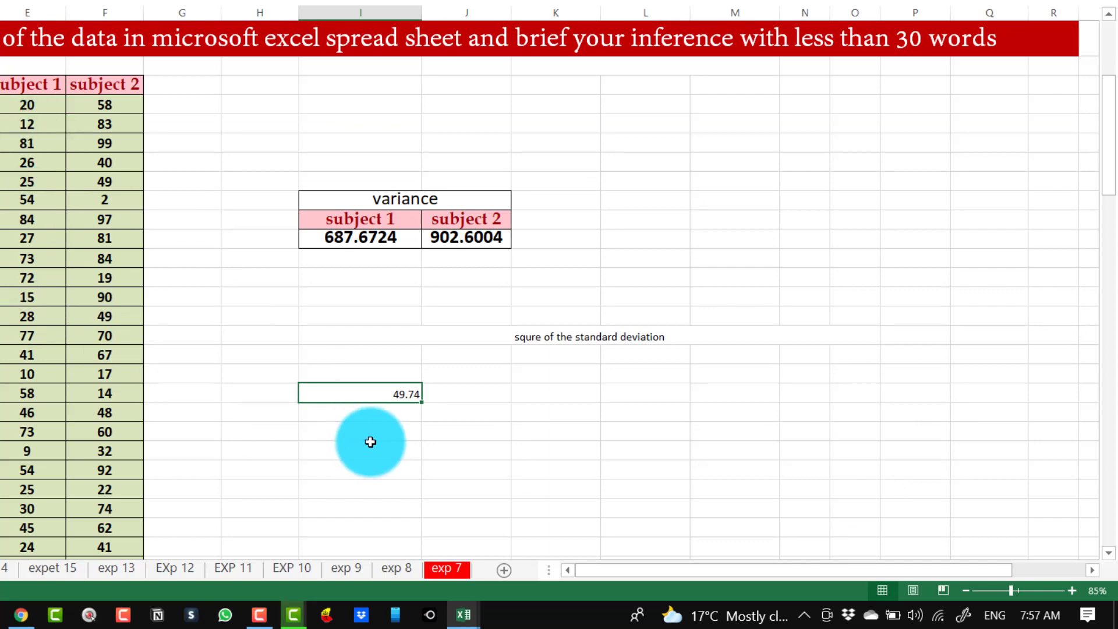
pyautogui.click(20, 109)
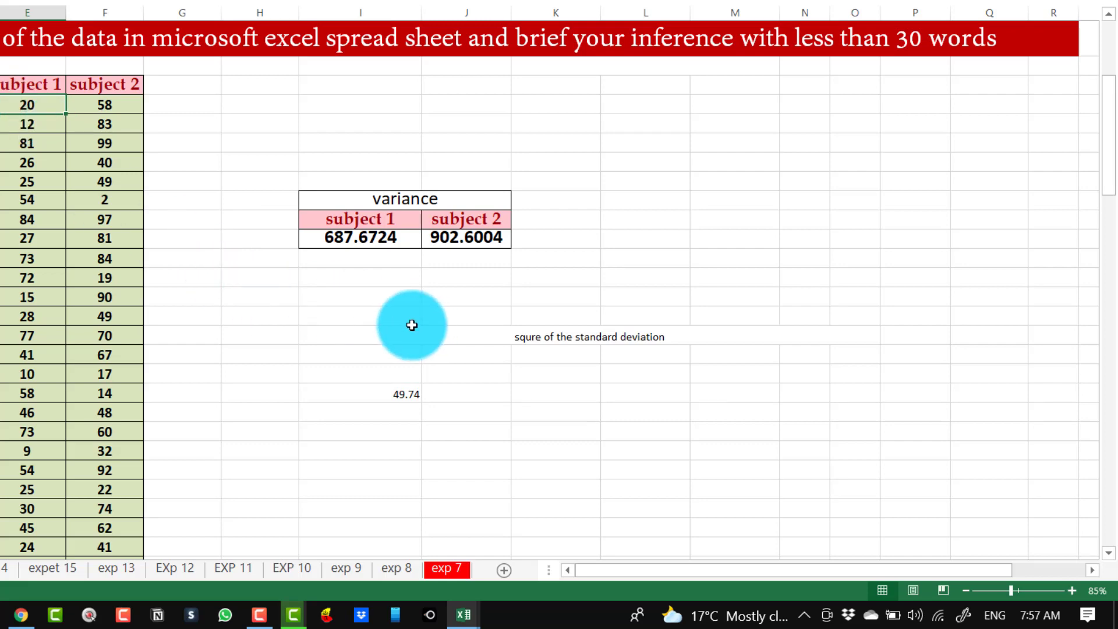
pyautogui.click(404, 396)
pyautogui.click(13, 106)
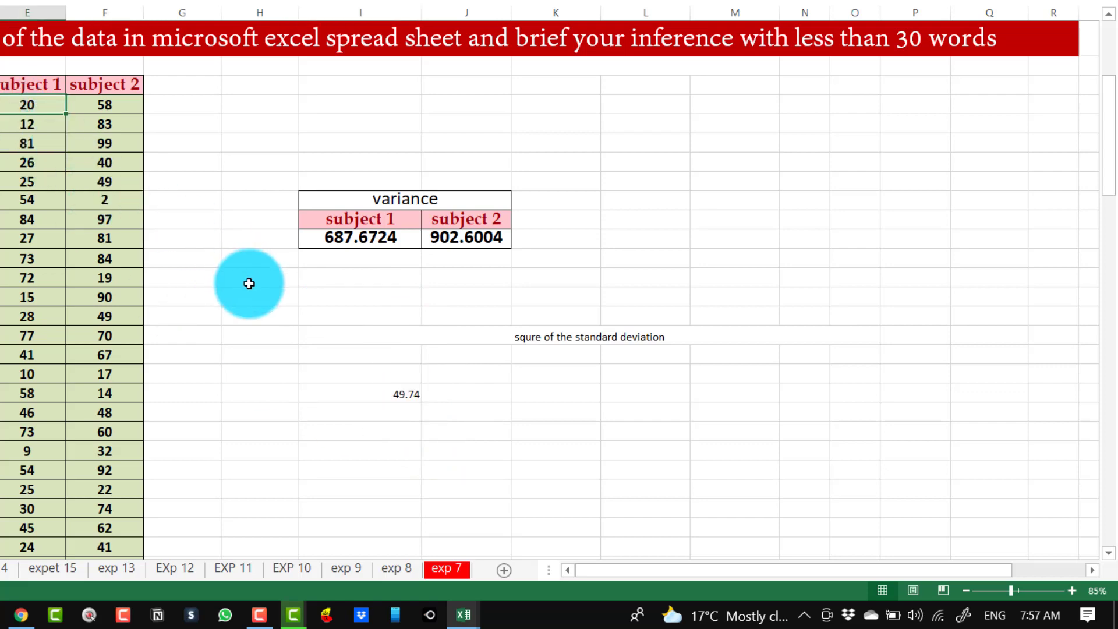
pyautogui.click(14, 125)
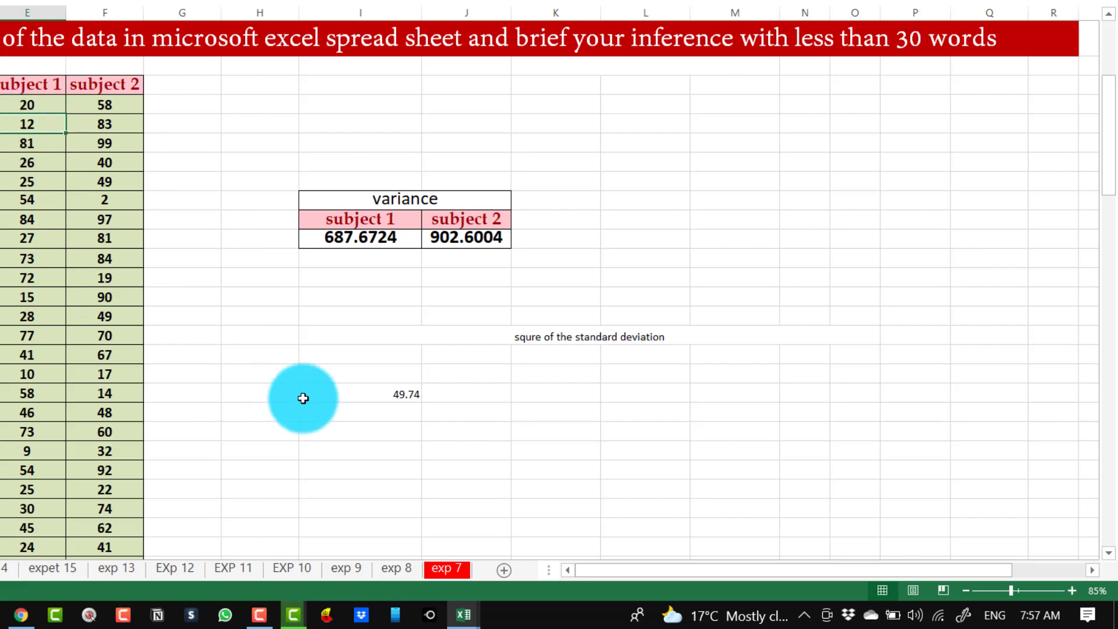
pyautogui.click(398, 394)
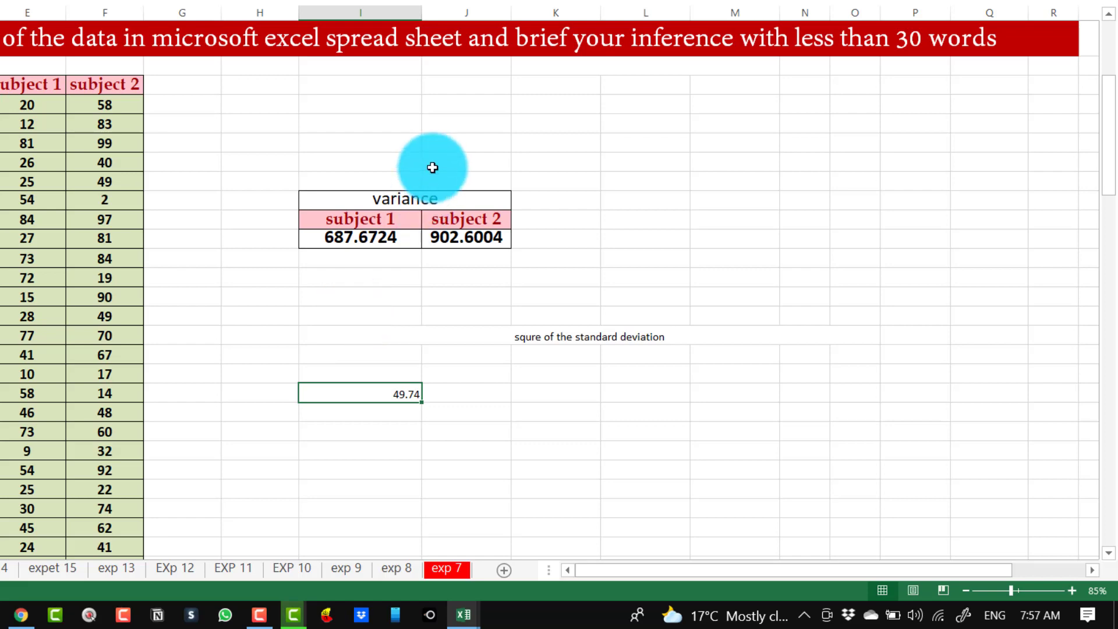
# Enlarge the 'squre of the standard deviation' note's font, then fine-tune its size to fit.
pyautogui.click(577, 329)
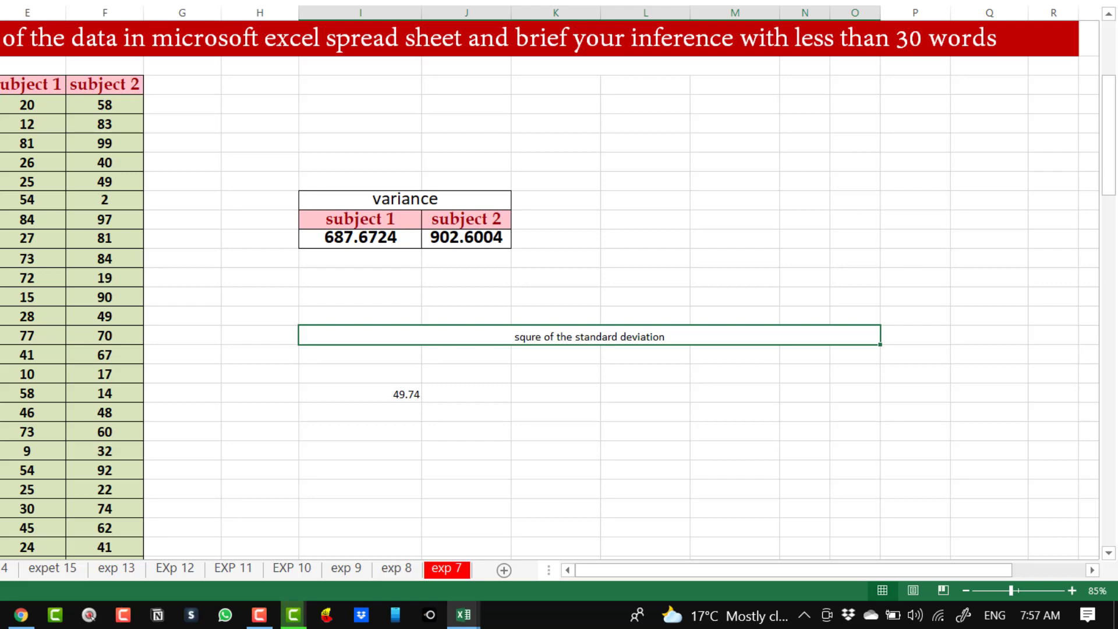
pyautogui.hotkey('ctrl', 'shift', '.')
pyautogui.hotkey('ctrl', 'shift', '.')
pyautogui.hotkey('ctrl', 'shift', '.')
pyautogui.click(735, 430)
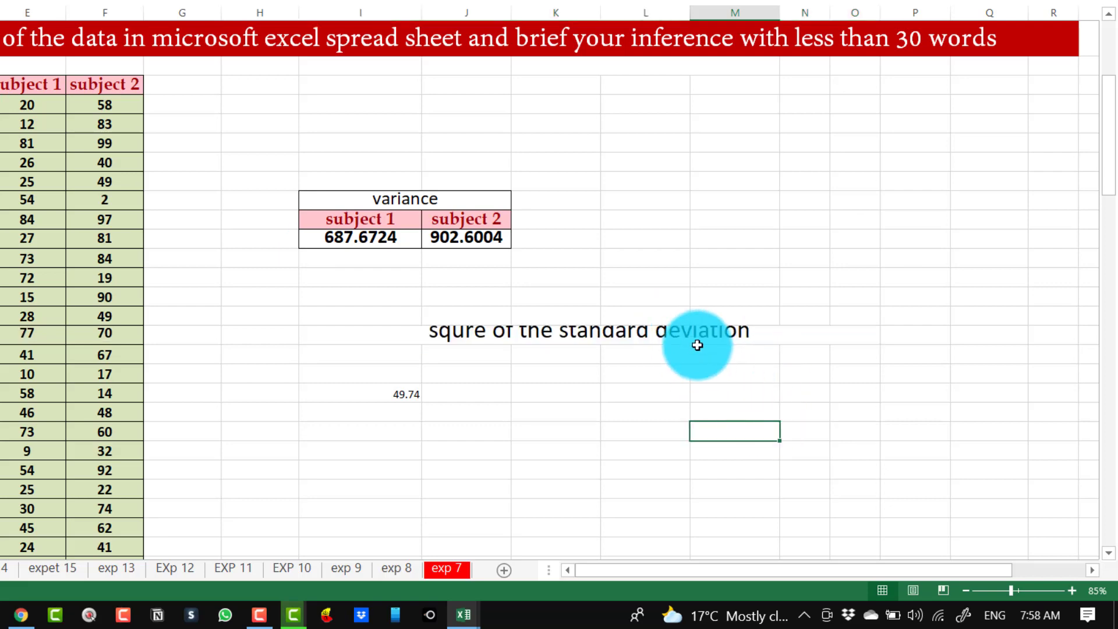
pyautogui.click(698, 345)
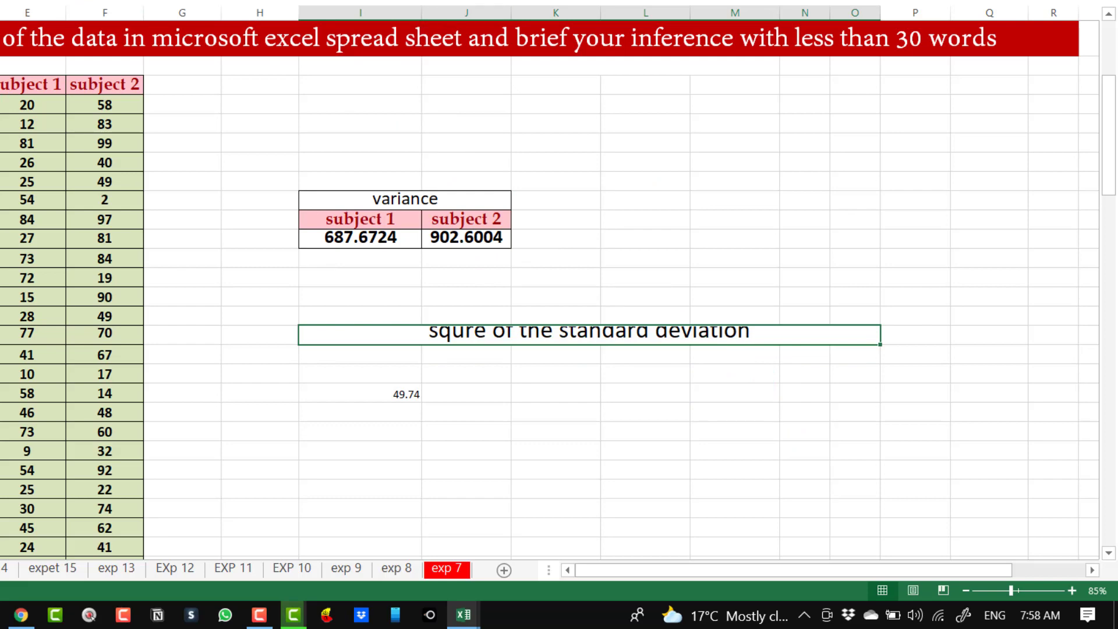
pyautogui.hotkey('ctrl', 'shift', ',')
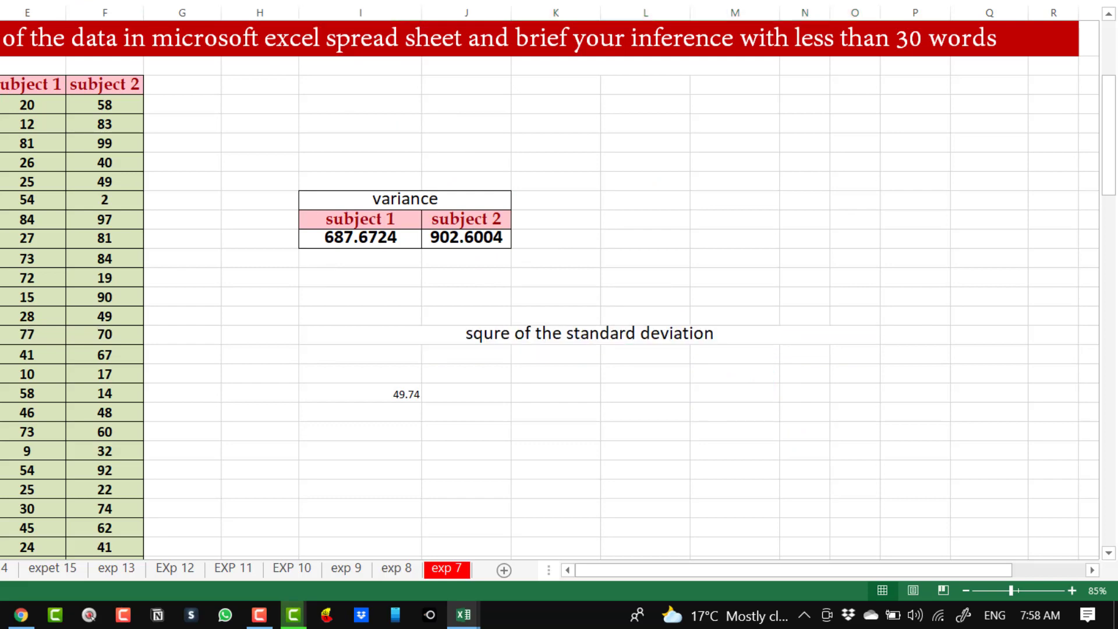
pyautogui.hotkey('ctrl', 'shift', ',')
pyautogui.hotkey('ctrl', 'shift', '.')
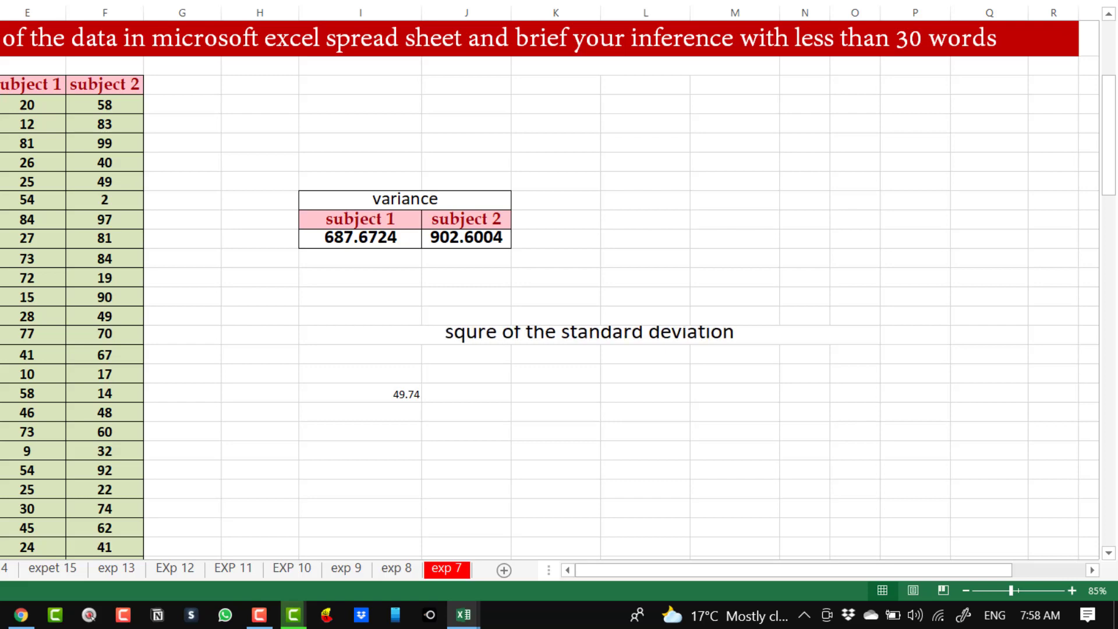
pyautogui.click(553, 340)
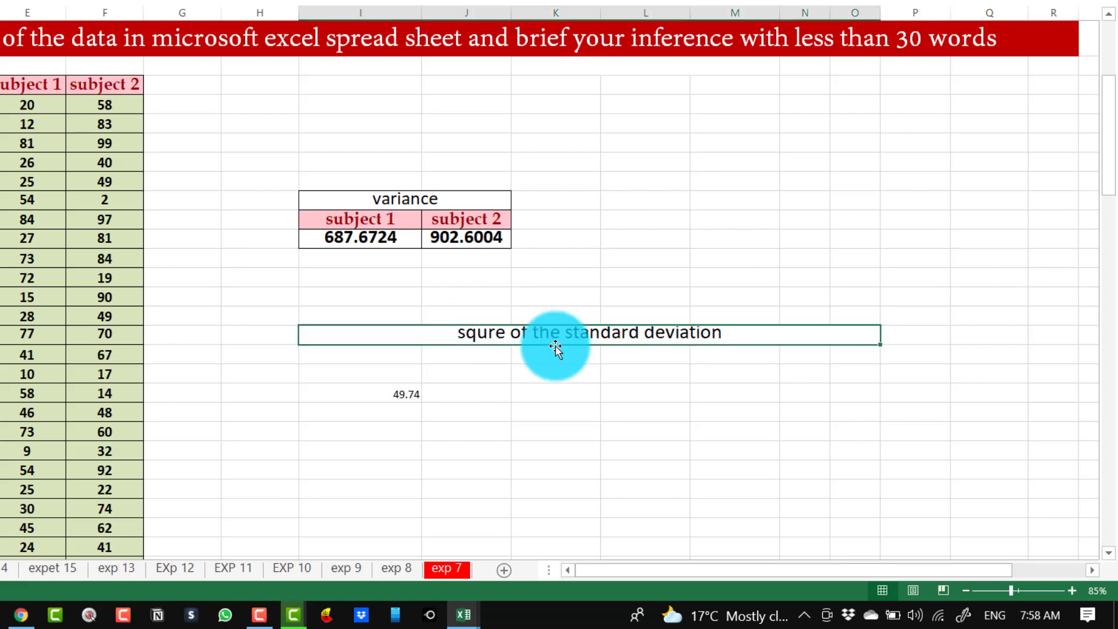
pyautogui.click(856, 375)
pyautogui.click(574, 342)
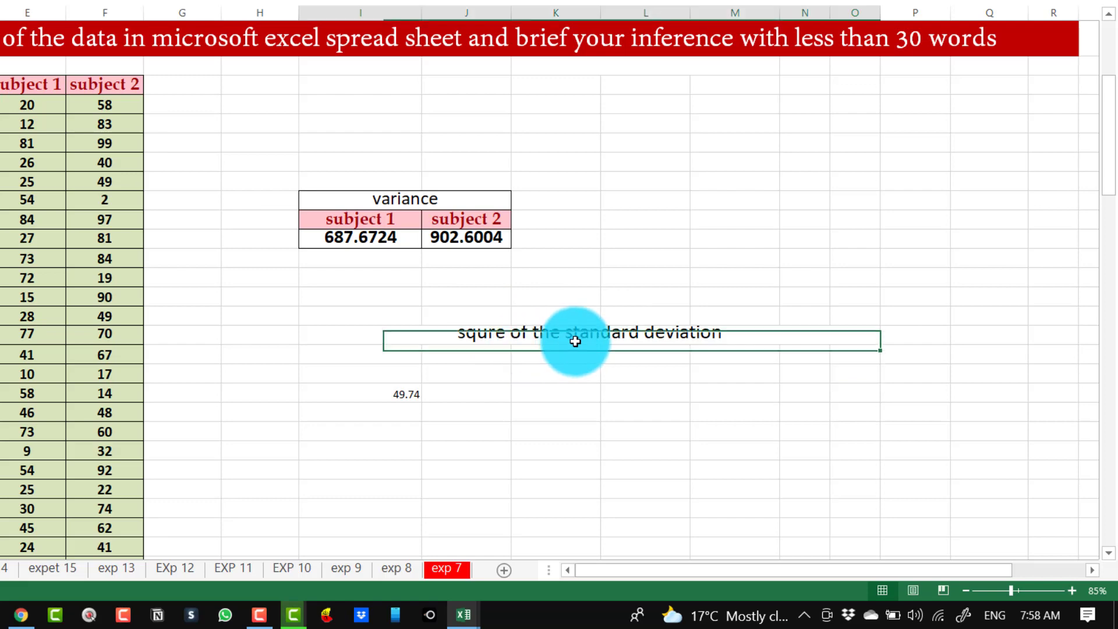
pyautogui.click(906, 456)
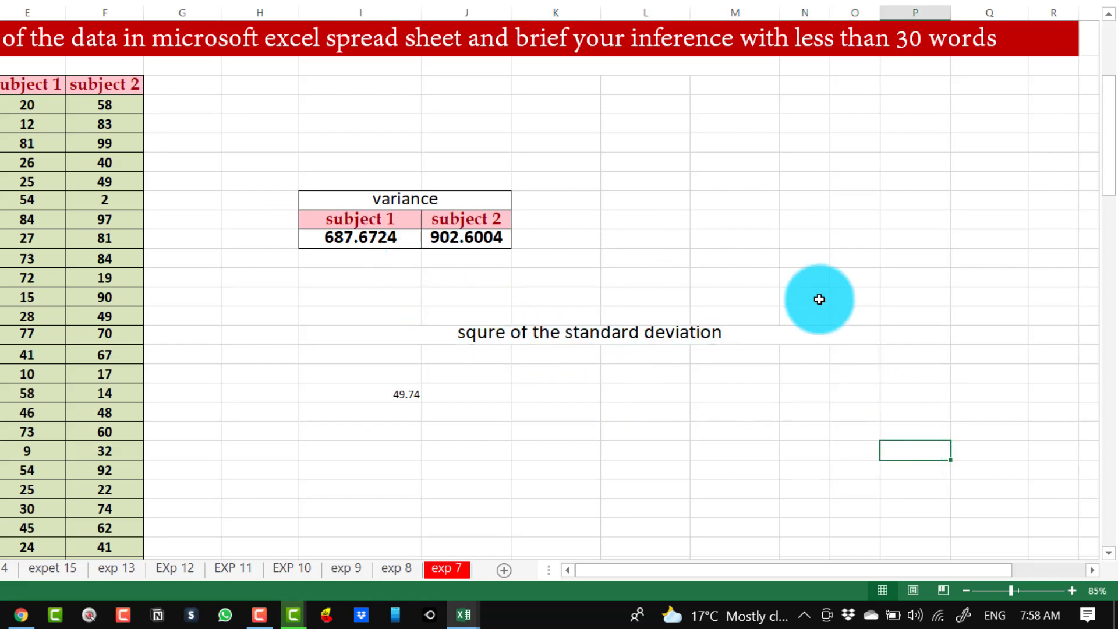
pyautogui.scroll(1, 820, 300)
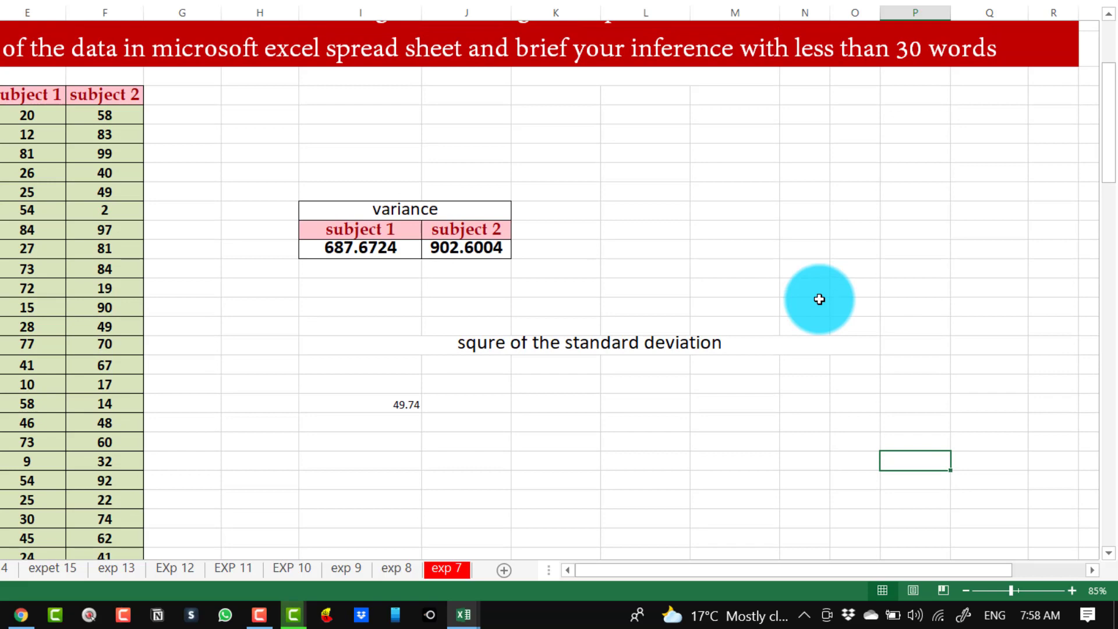